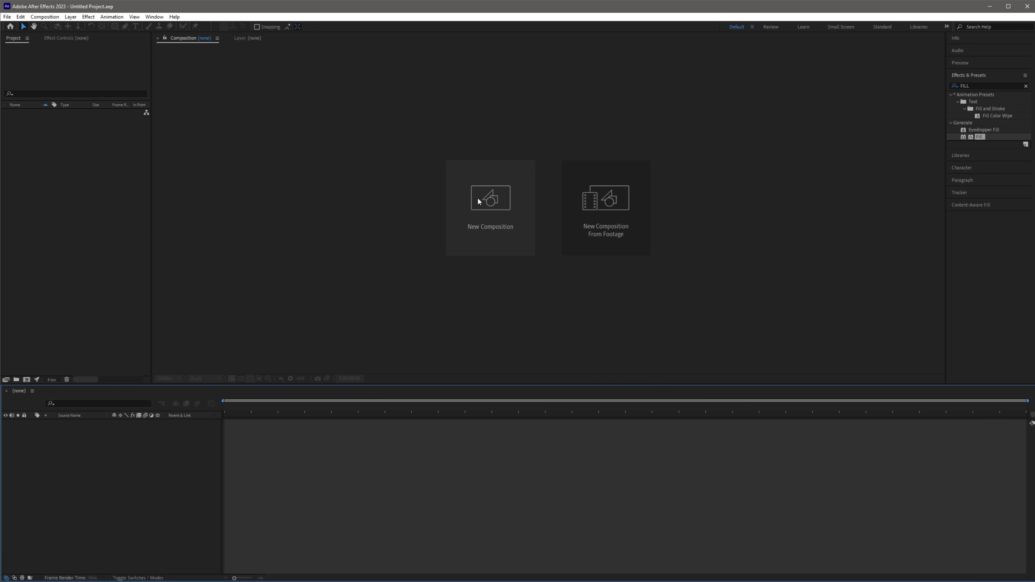
Create a UHD 4K 29.97 fps composition named Text Animation.
left_click(699, 229)
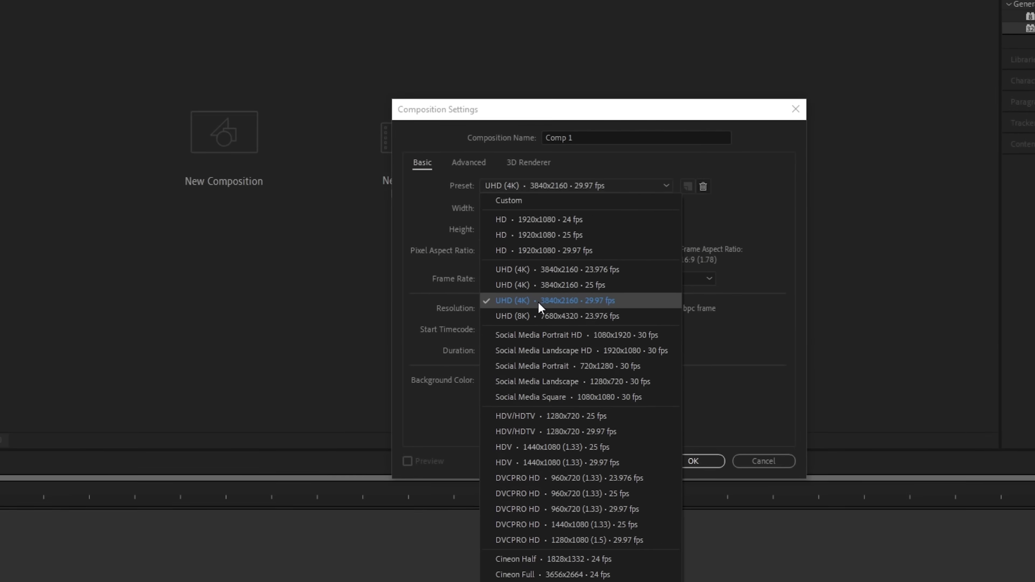
left_click(700, 296)
left_click(518, 95)
type("Text Animation")
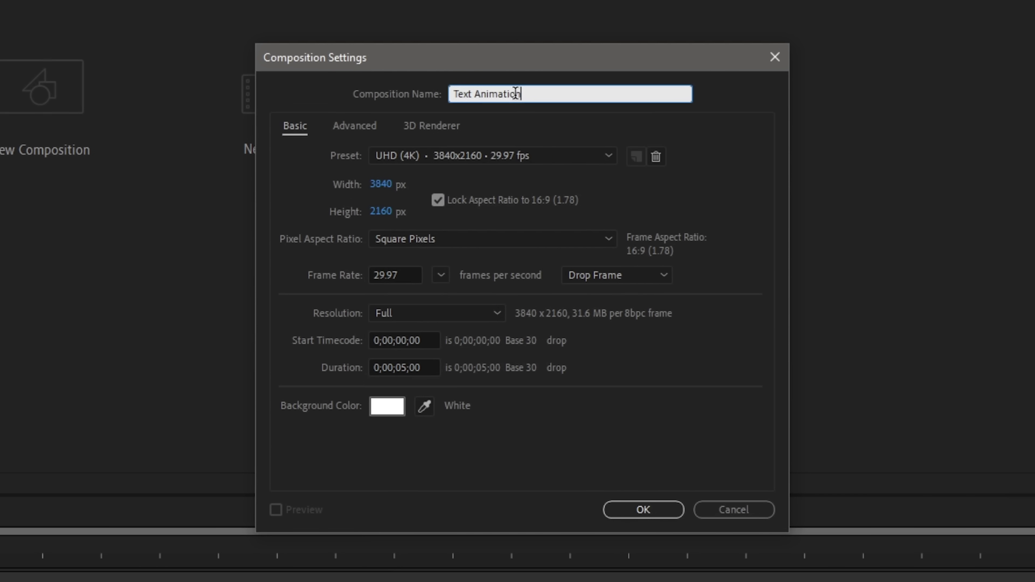
left_click(643, 510)
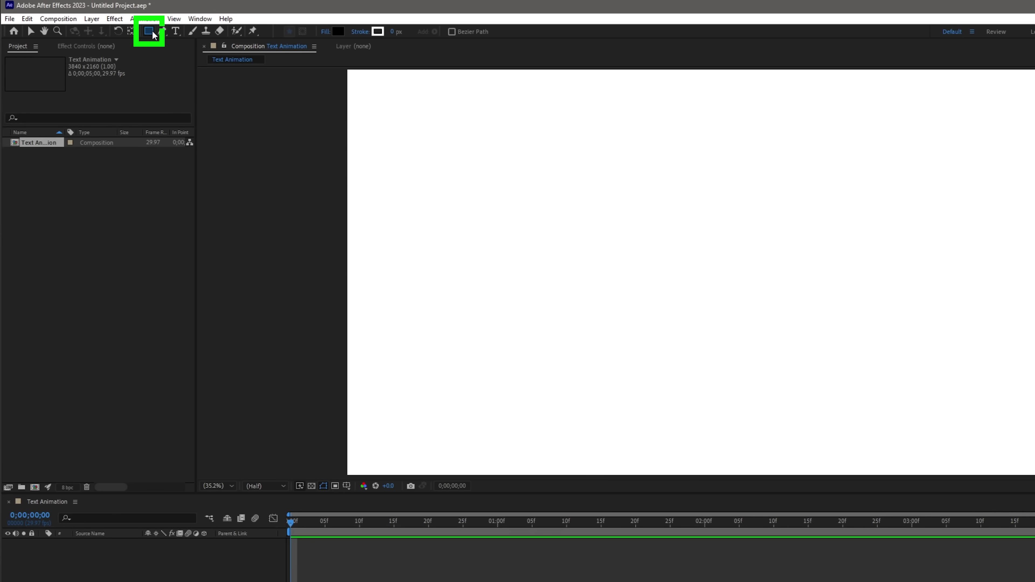
Draw a black bar across the frame and centre the person's name in white text inside it.
left_click_drag(575, 239, 870, 287)
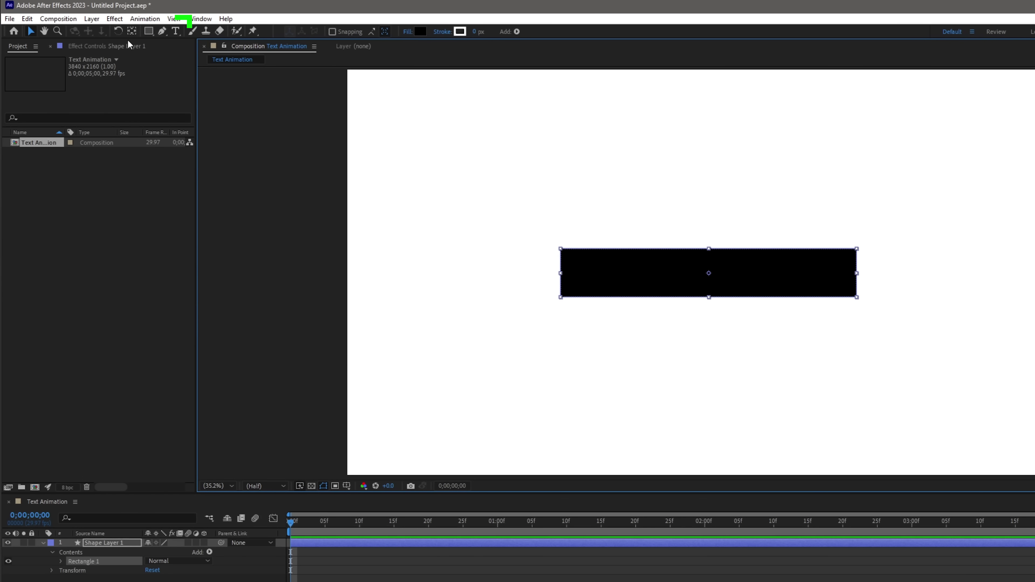
key("ctrl+t")
left_click(638, 266)
key("Escape")
key("v")
left_click_drag(858, 275, 793, 274)
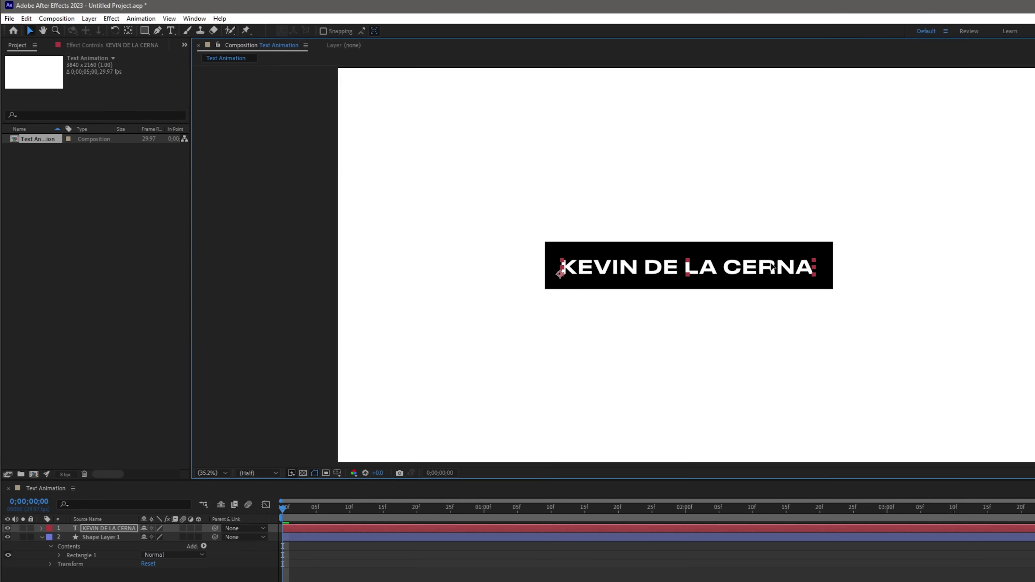
Parent the black bar to the name text and position the title at 267.0, 1907.4.
key("F2")
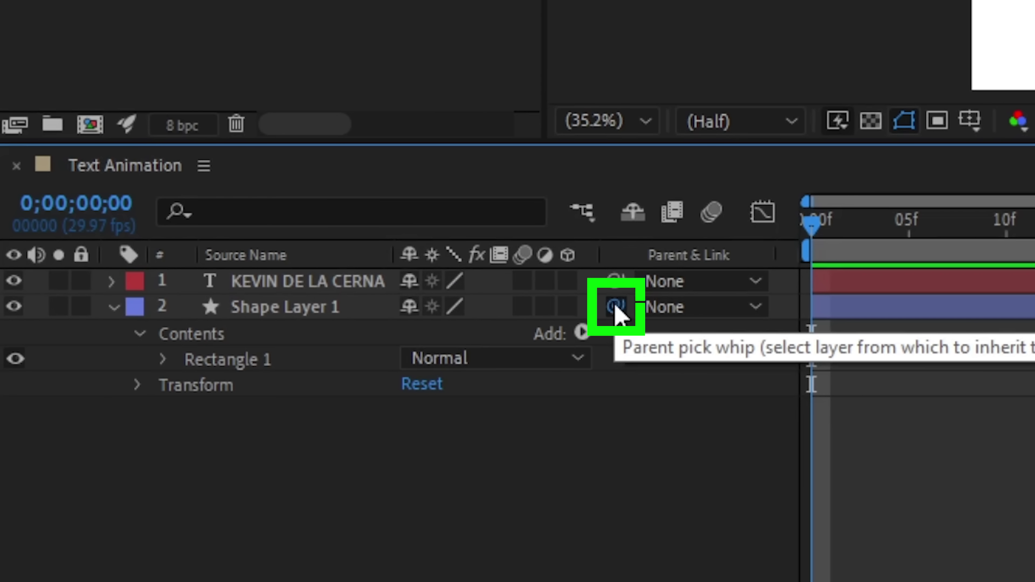
mouse_move(616, 309)
left_mouse_down()
mouse_move(339, 282)
mouse_move(358, 276)
mouse_move(325, 283)
left_mouse_up()
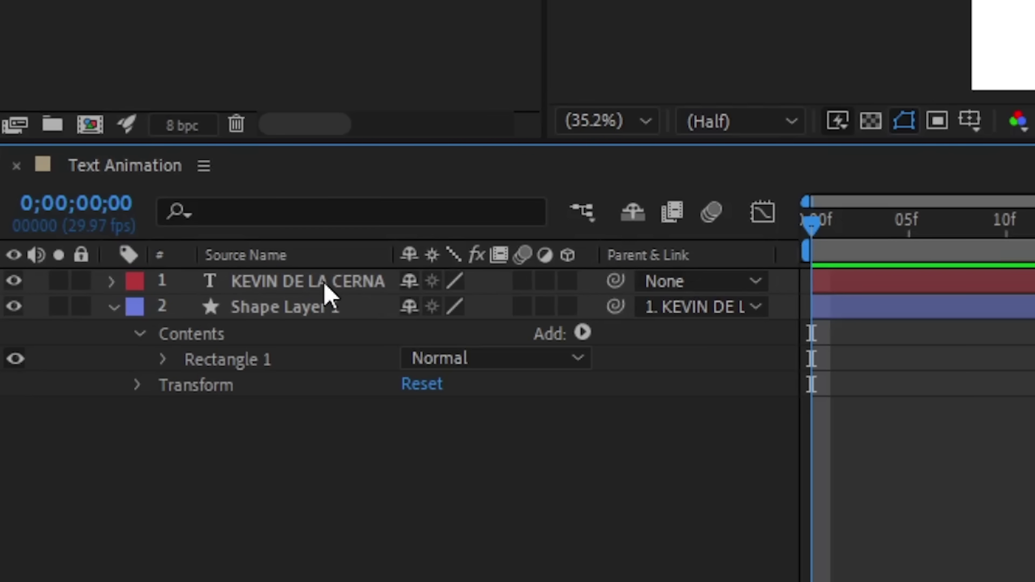
left_click(111, 281)
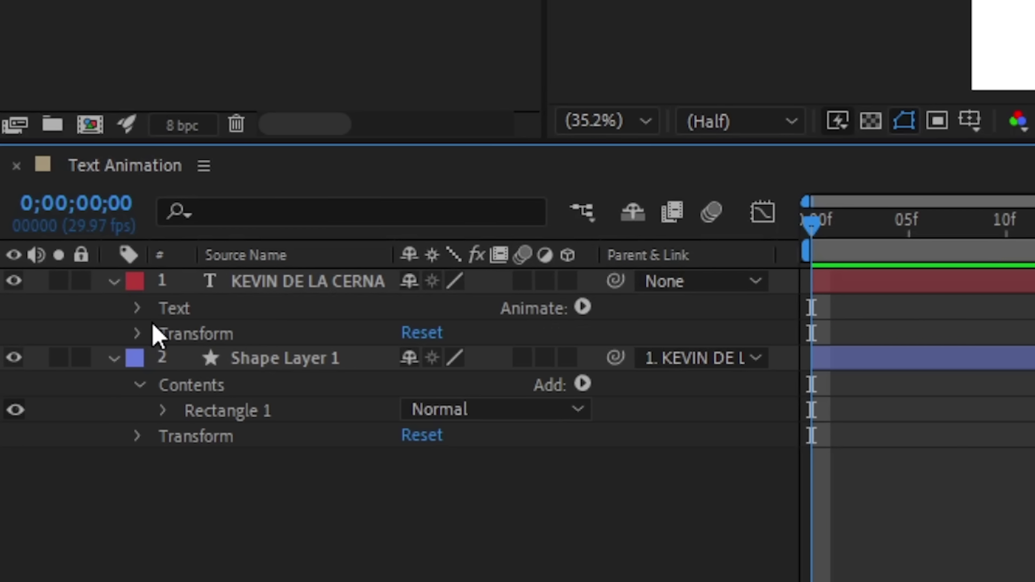
left_click(140, 334)
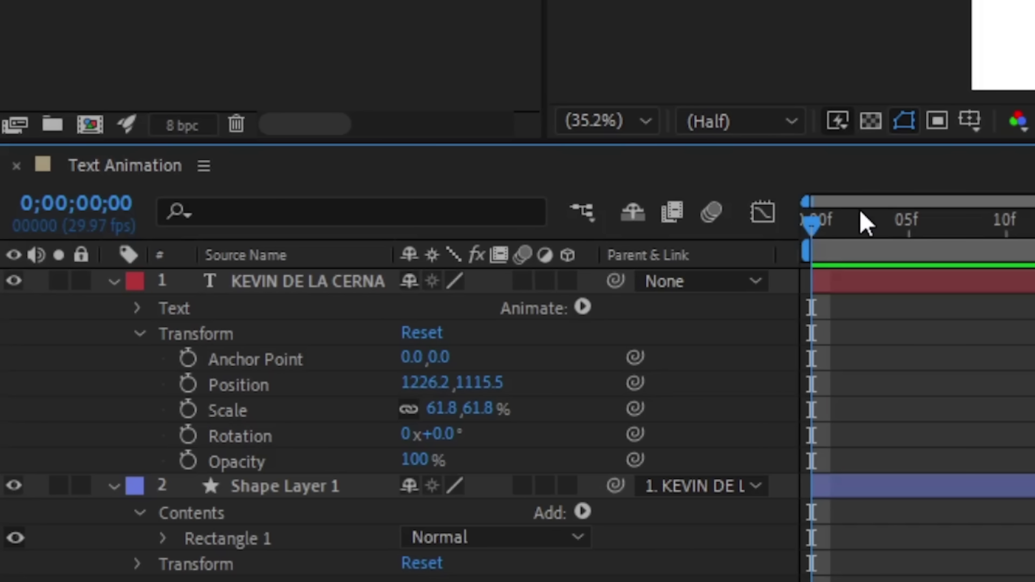
left_click_drag(419, 382, 235, 386)
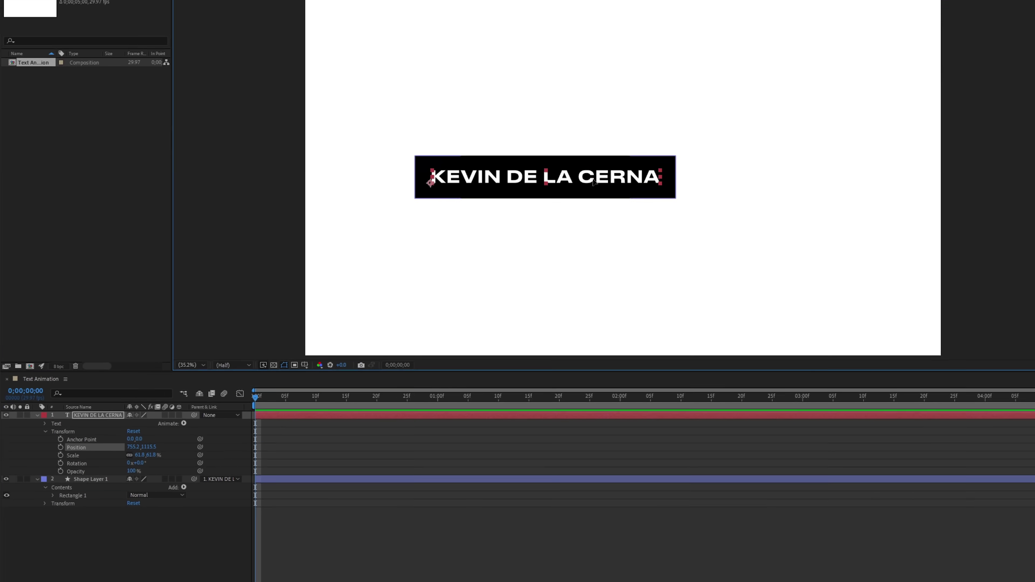
left_click_drag(523, 216, 441, 306)
left_click(252, 407)
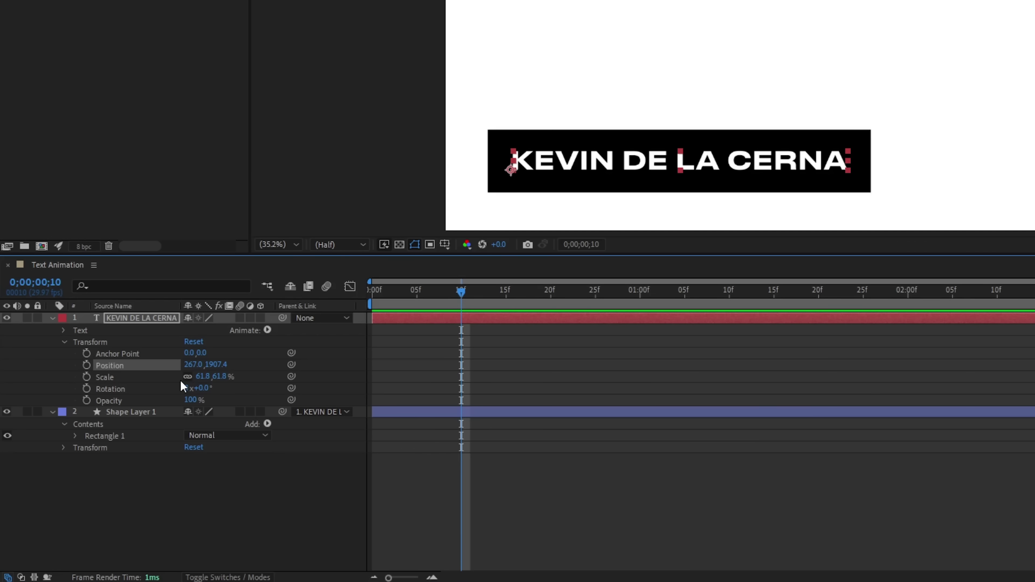
Keyframe Position at 267.0, 1907.4 on frame 10 and -1504.2 offscreen left on frame 0, then preview.
left_click(88, 369)
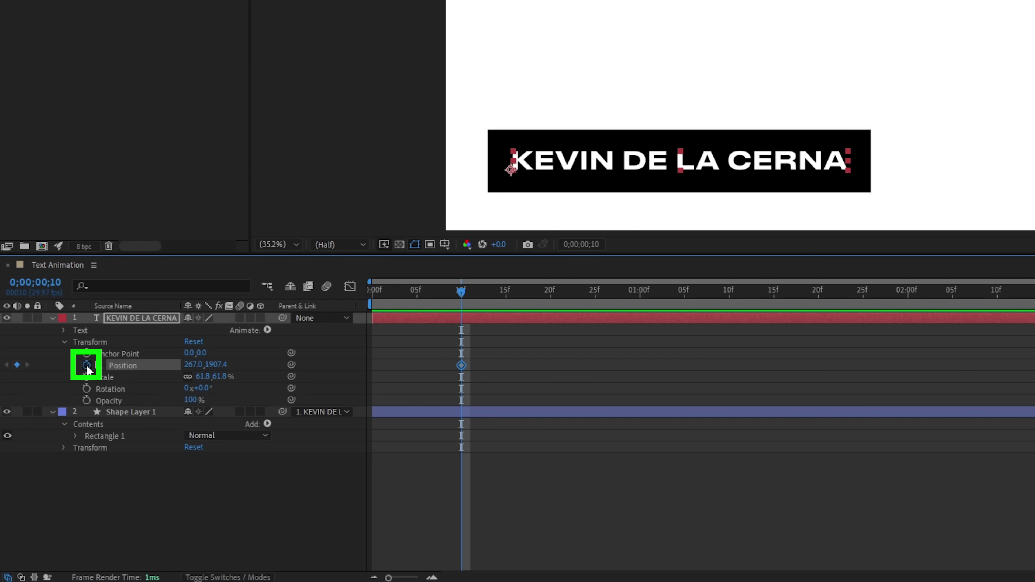
left_click_drag(460, 290, 363, 290)
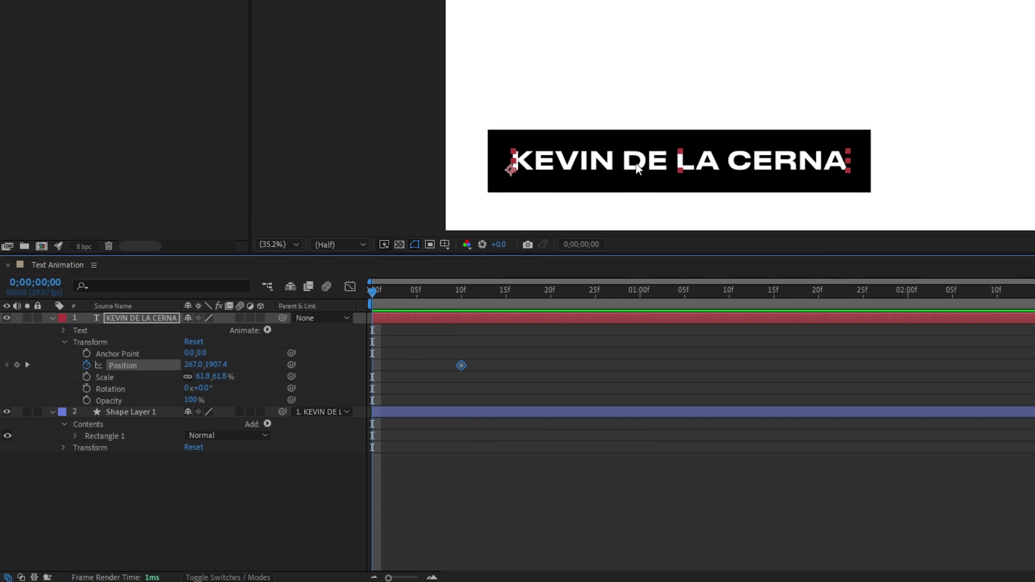
left_click_drag(660, 168, 256, 193)
key("space")
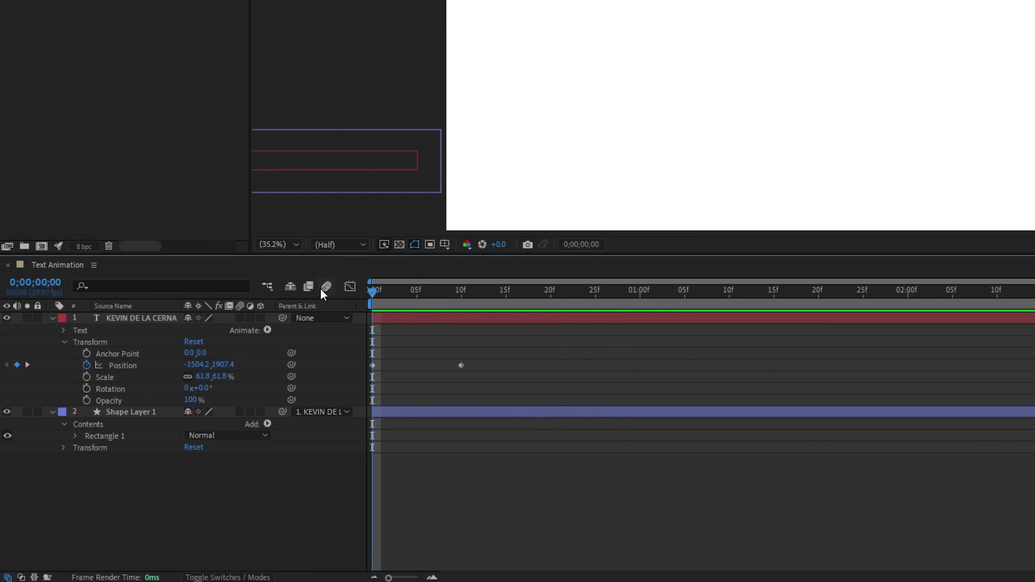
Apply Easy Ease In to the frame-10 keyframe and Easy Ease Out to the frame-0 keyframe, then preview.
left_click(461, 365)
right_click(462, 365)
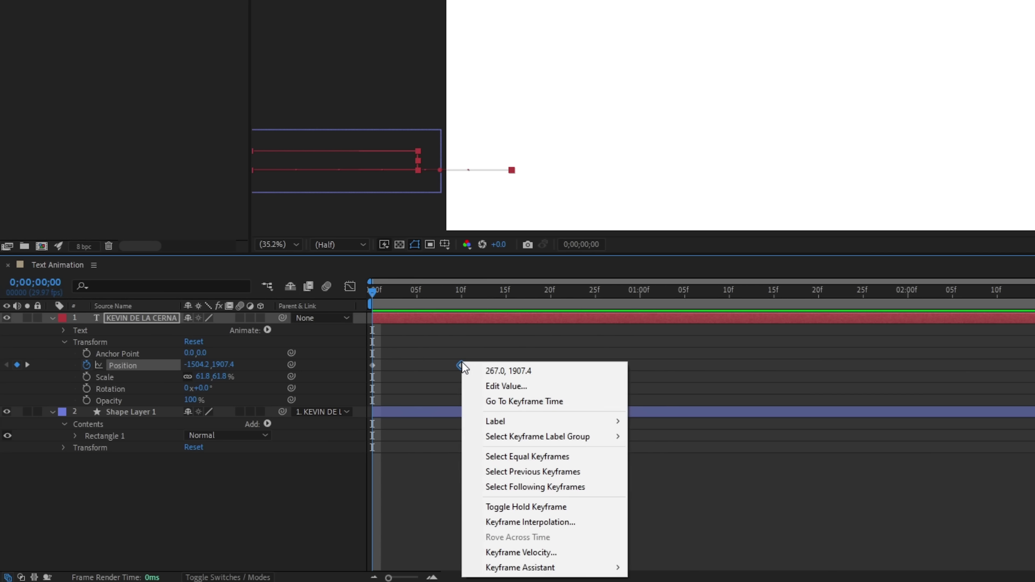
mouse_move(537, 568)
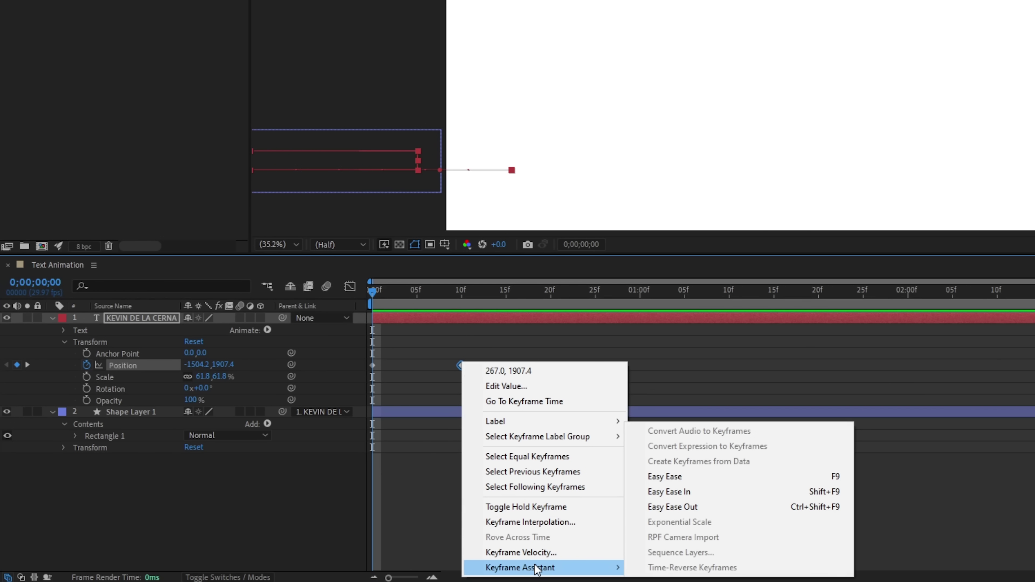
left_click(701, 495)
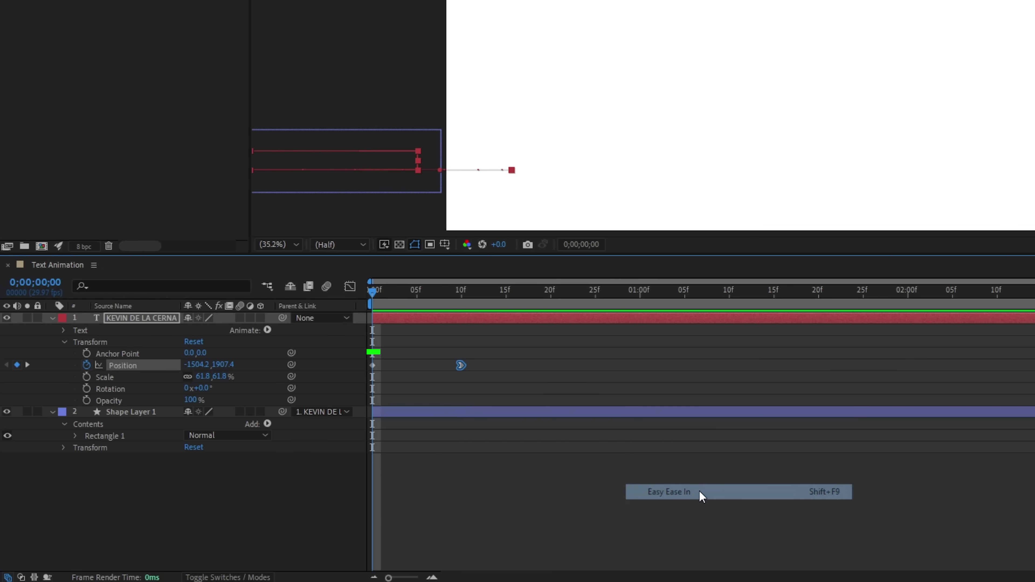
right_click(372, 365)
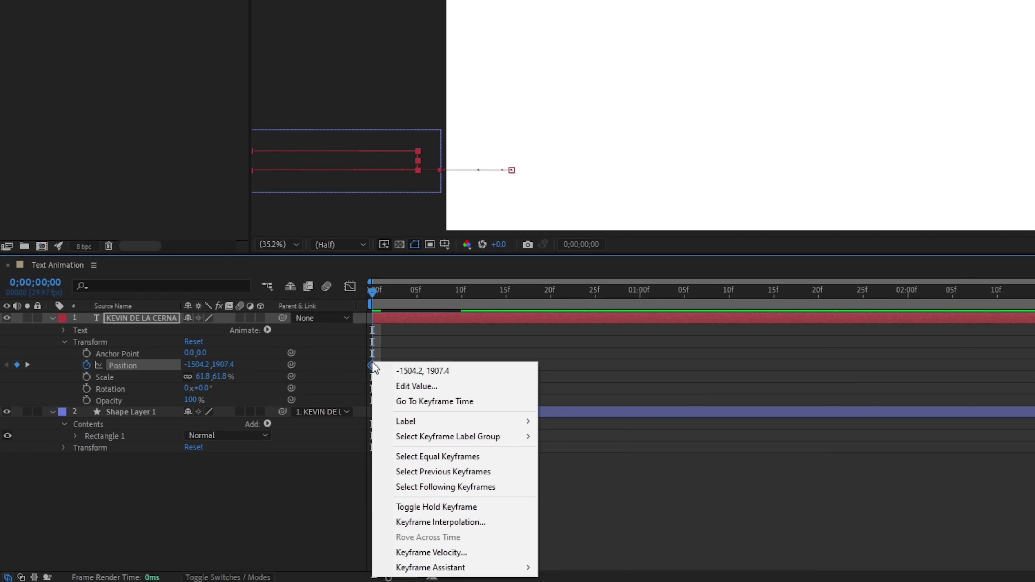
mouse_move(481, 567)
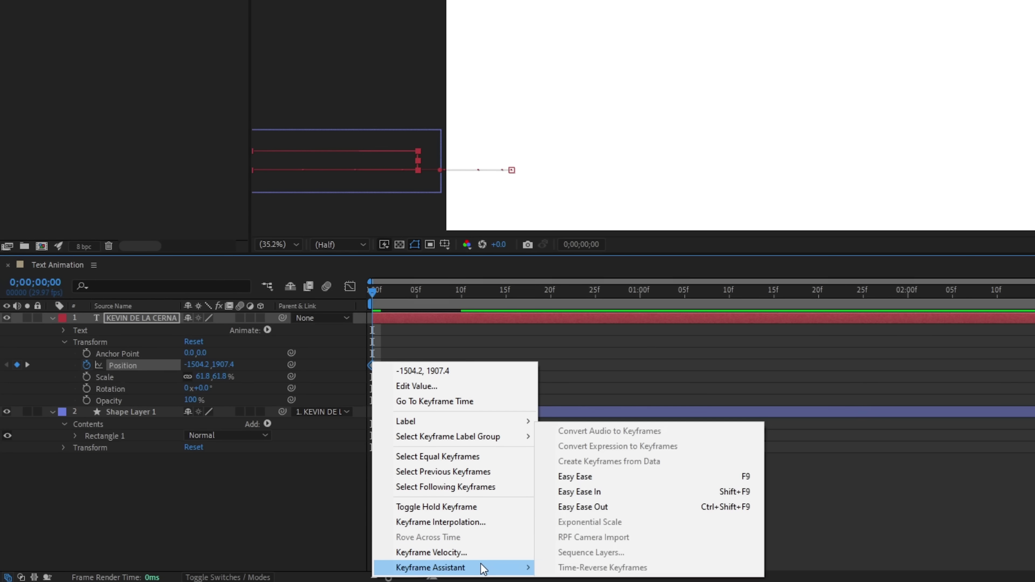
left_click(616, 513)
key("space")
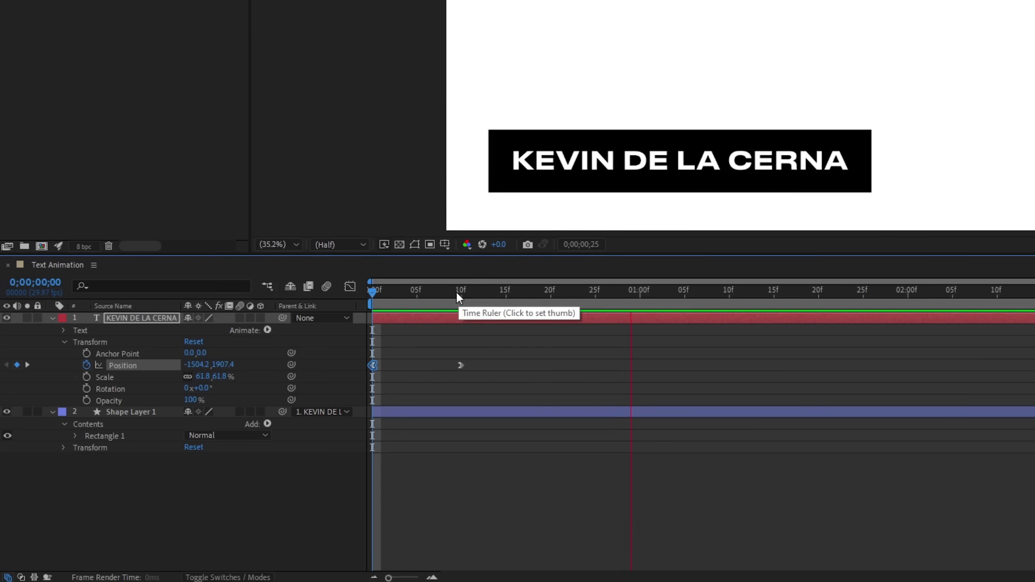
key("space")
In the Graph Editor's speed graph, drag the frame-10 keyframe's influence to 100%, then preview.
left_click(523, 291)
left_click_drag(483, 362, 357, 371)
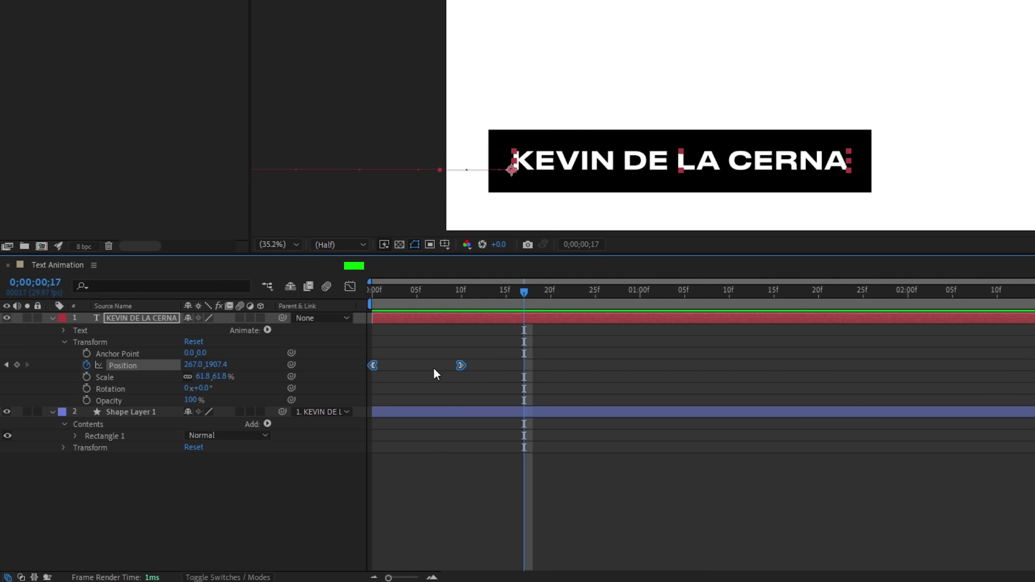
left_click(351, 286)
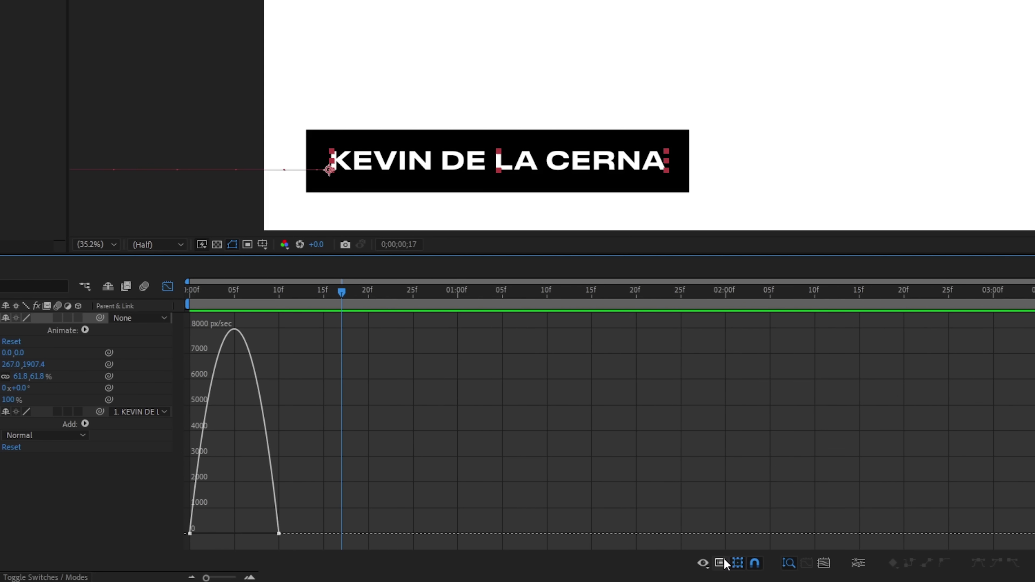
left_click(720, 563)
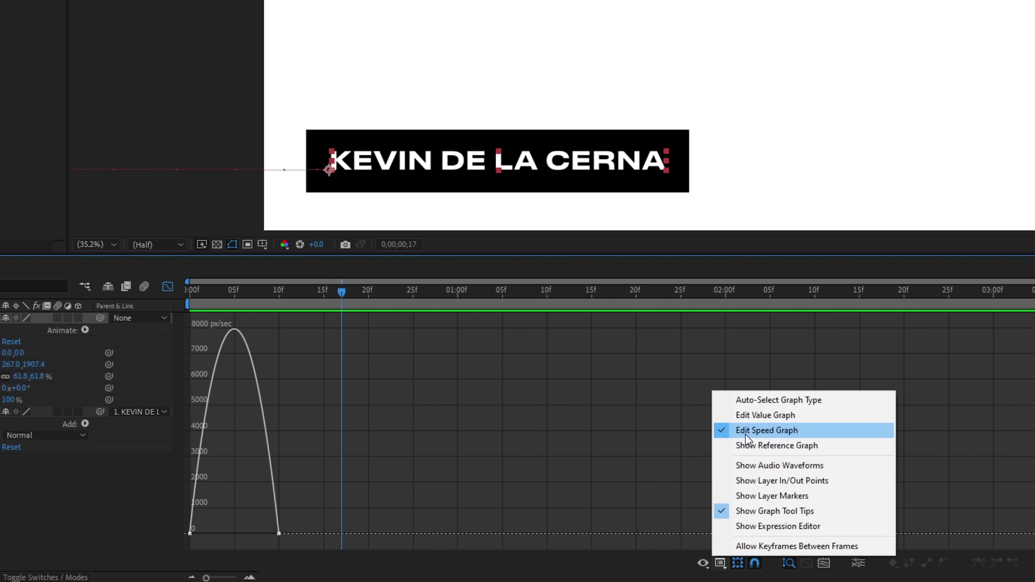
left_click(771, 433)
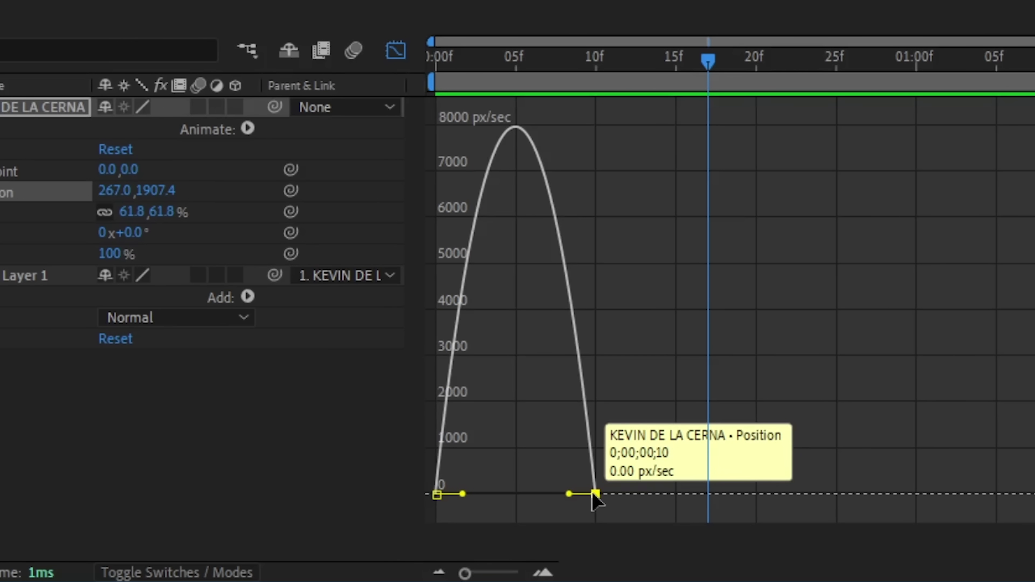
left_click_drag(568, 494, 462, 493)
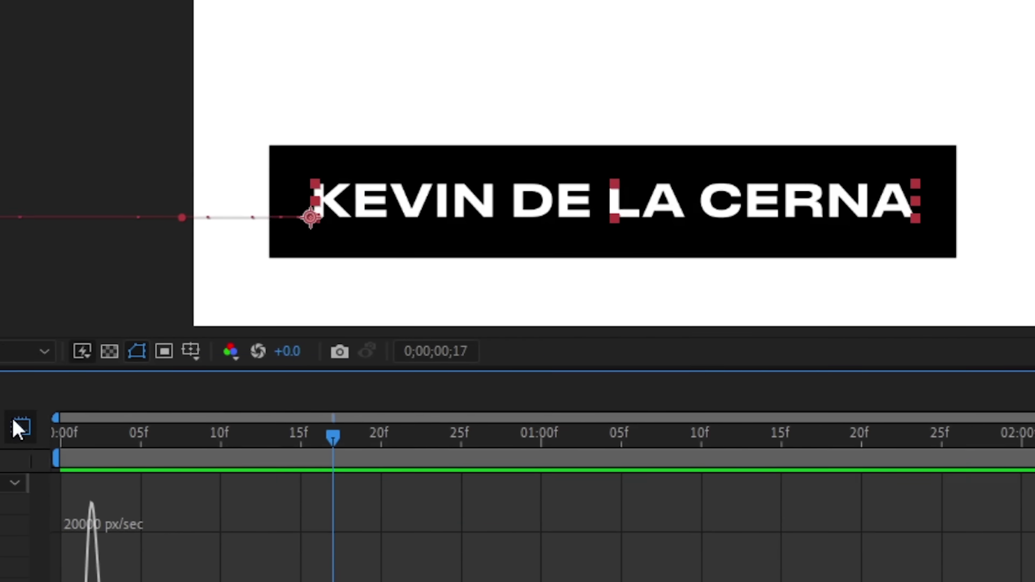
left_click(17, 428)
key("space")
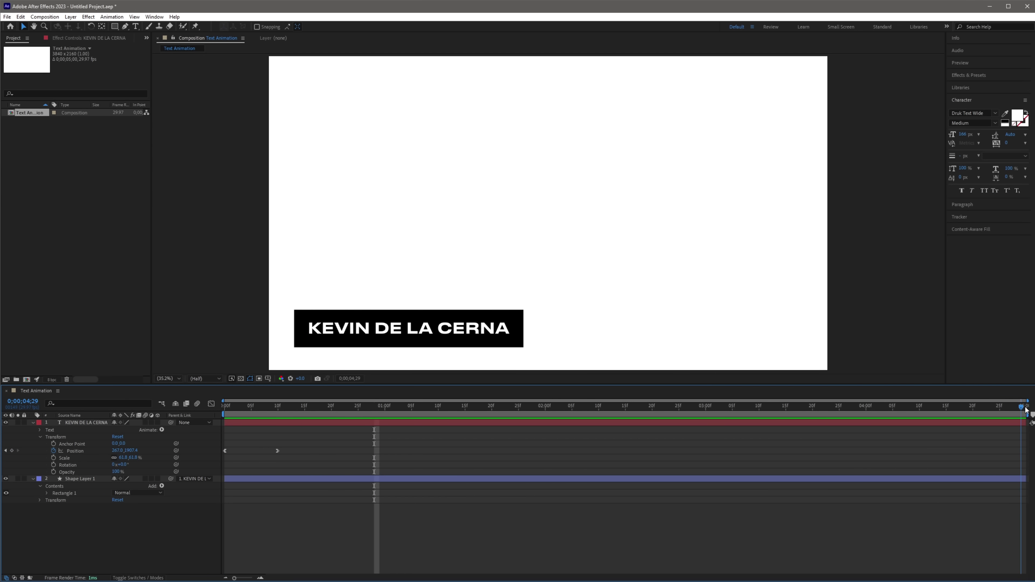
Add a hold Position keyframe at 4;20 with the title at 267.0, 1907.4.
left_click(994, 407)
left_click_drag(994, 407, 965, 412)
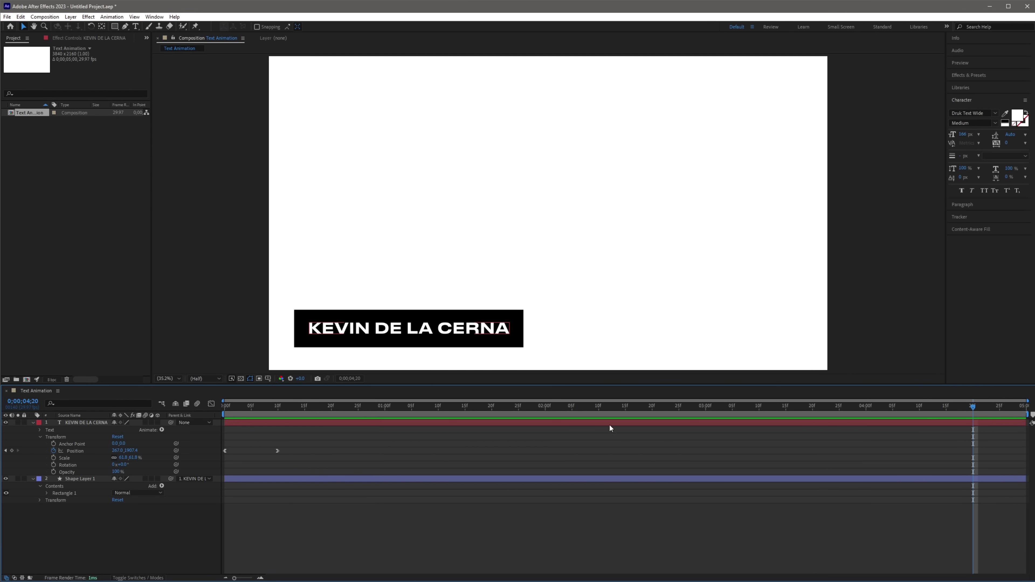
left_click(12, 450)
At 4;29, drag the title off the left edge to create the exit keyframe.
left_click_drag(1014, 410, 1021, 409)
left_click_drag(423, 332, 163, 328)
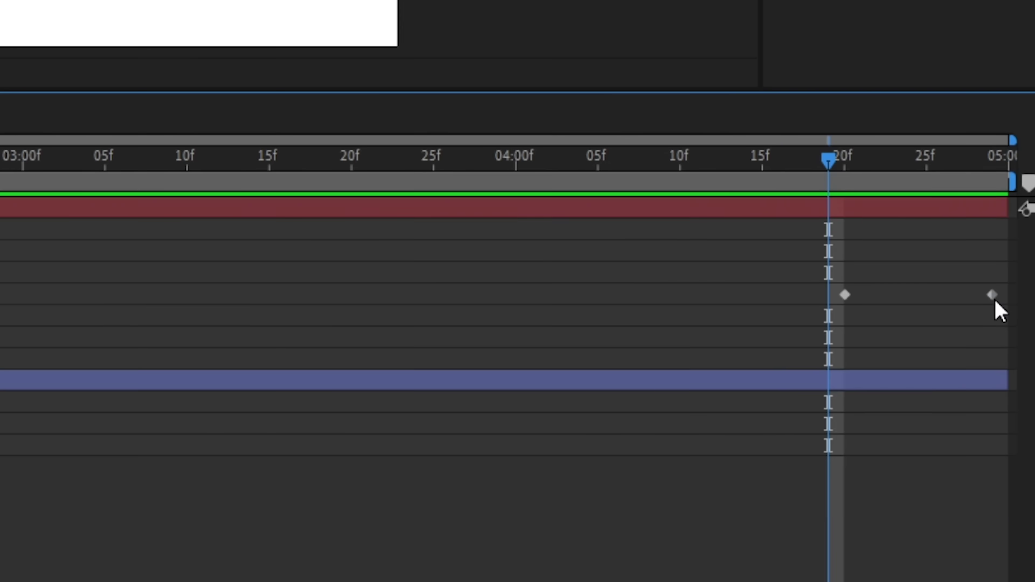
left_click(1022, 451)
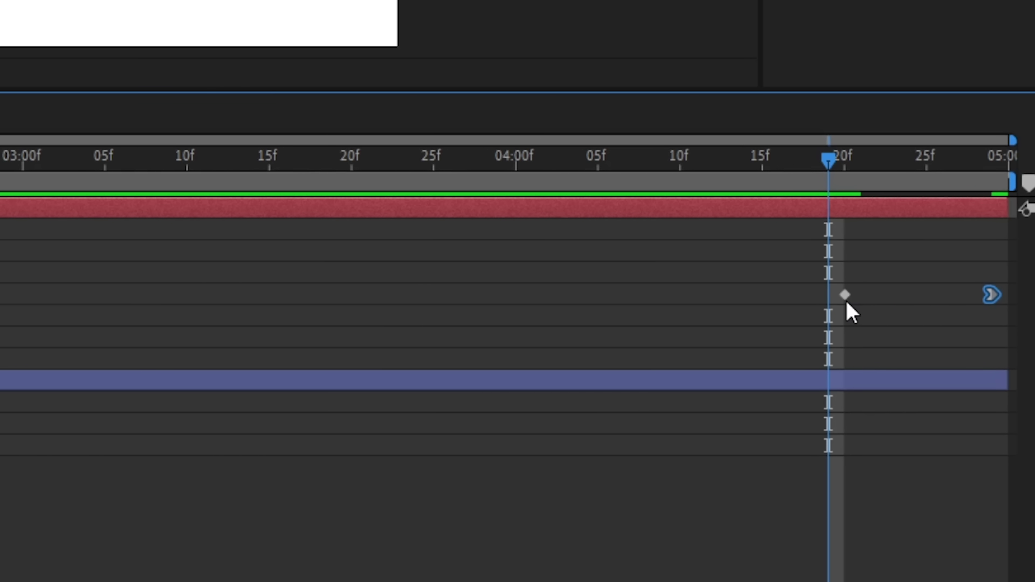
mouse_move(847, 304)
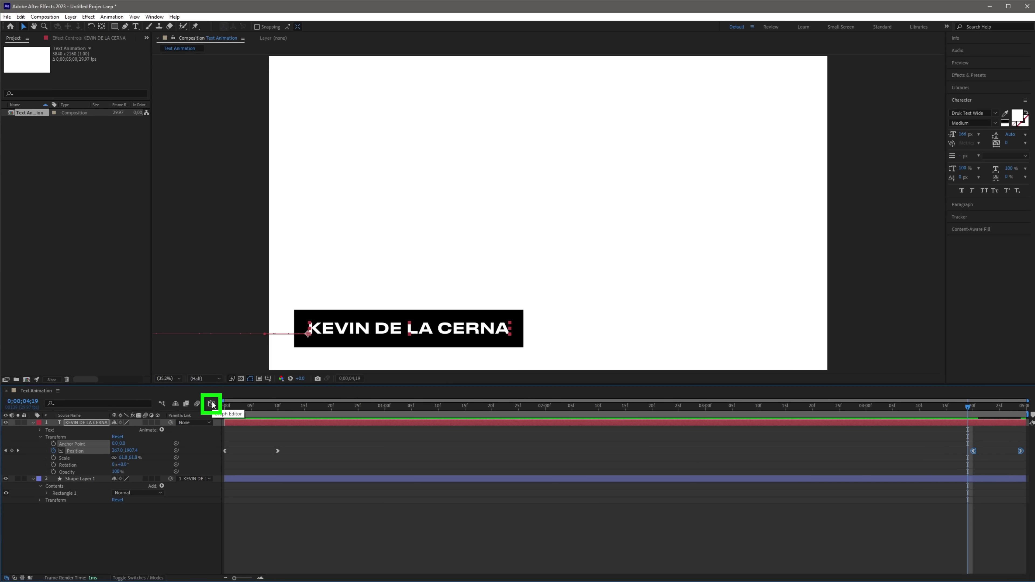
In the speed graph, drag the last keyframe's influence to 100%, then scrub the slide-out to check it.
left_click(211, 404)
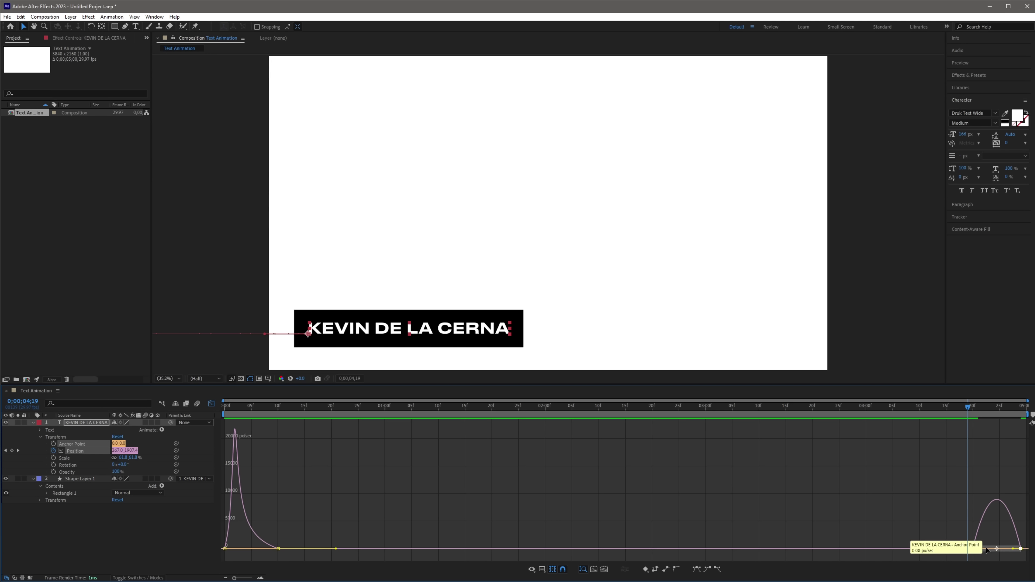
left_click_drag(975, 552, 1012, 552)
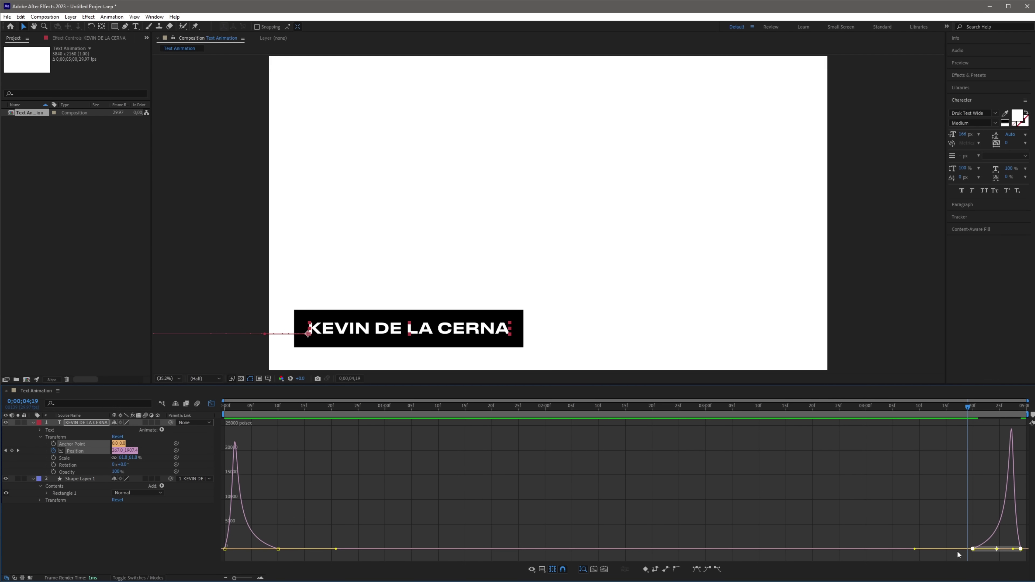
left_click(211, 403)
left_click_drag(969, 408, 1003, 404)
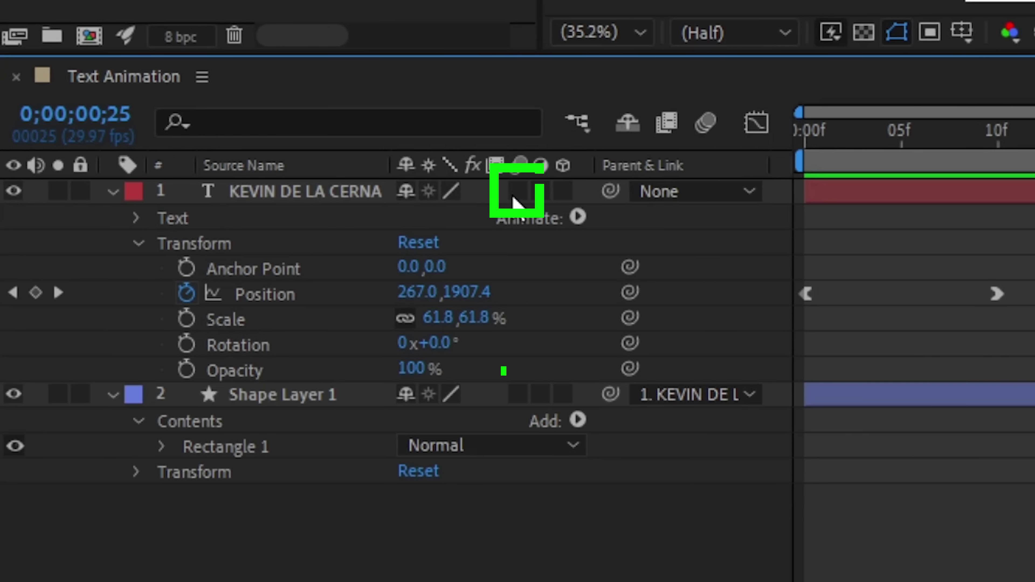
Enable motion blur on both layers and create a Responsive Design intro region over the slide-in.
left_click(517, 394)
left_click(517, 192)
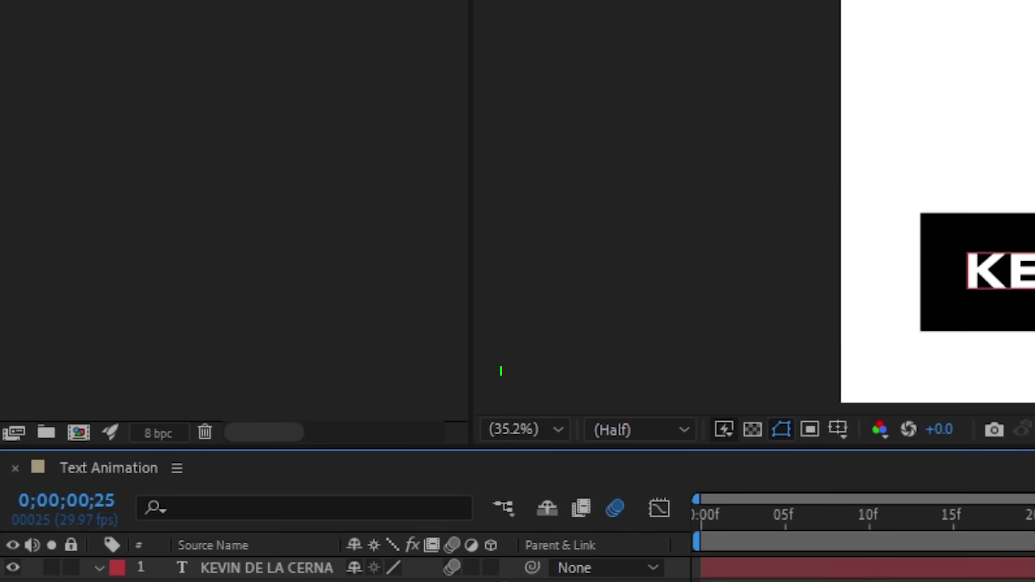
left_click(110, 40)
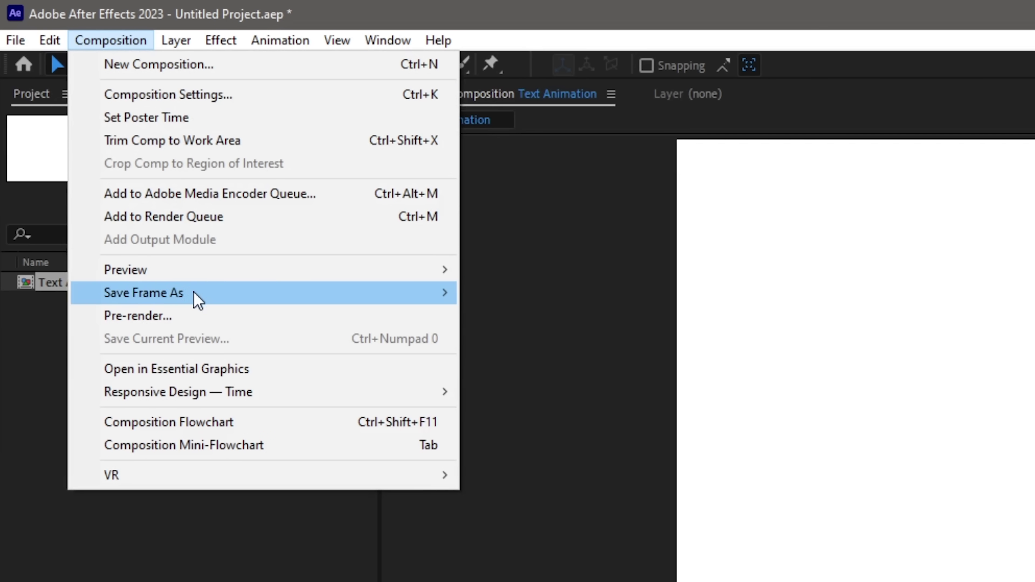
mouse_move(207, 400)
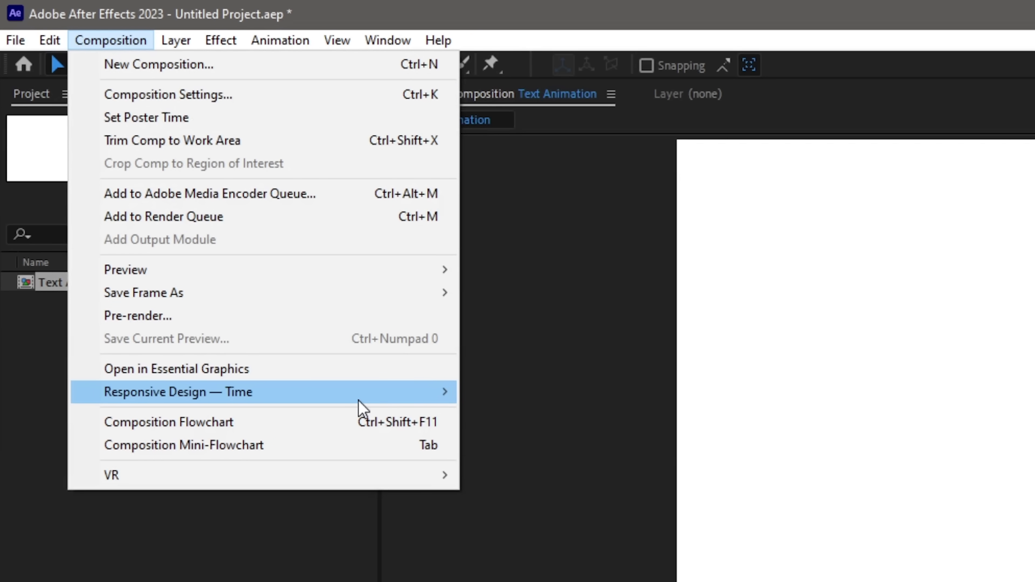
left_click(546, 391)
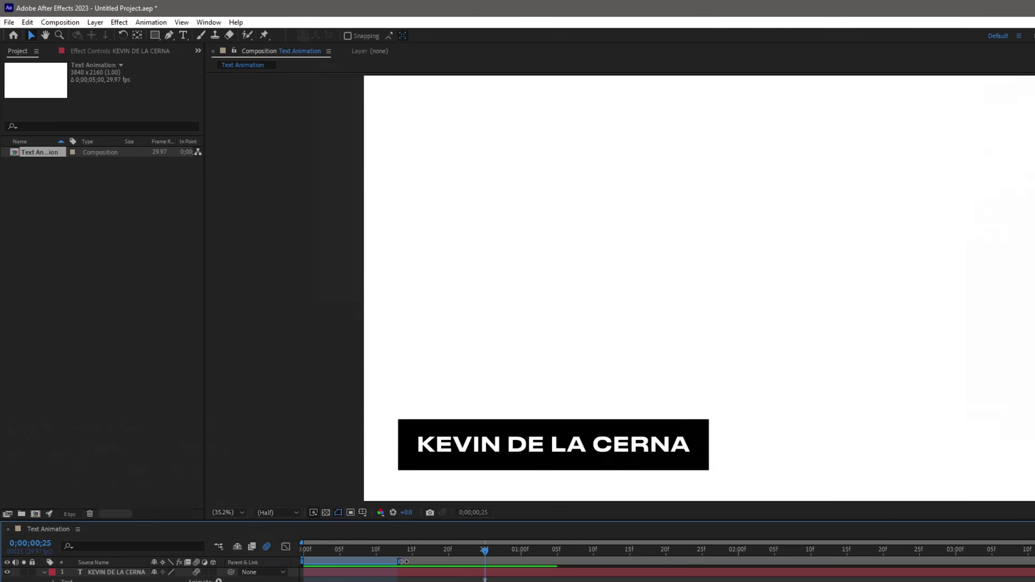
Create an outro region, shorten it to cover only the exit, and preview.
left_click(131, 41)
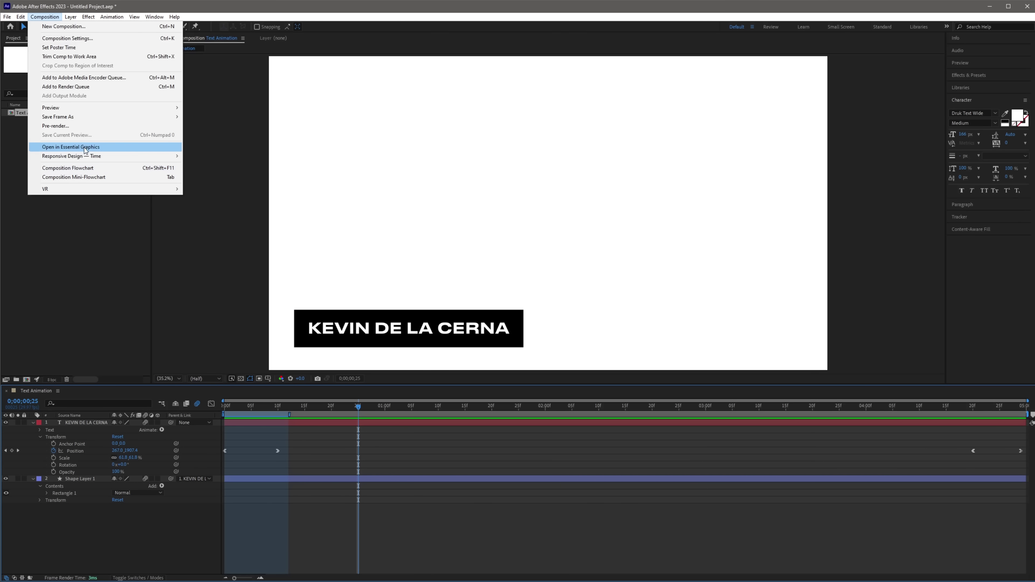
mouse_move(77, 156)
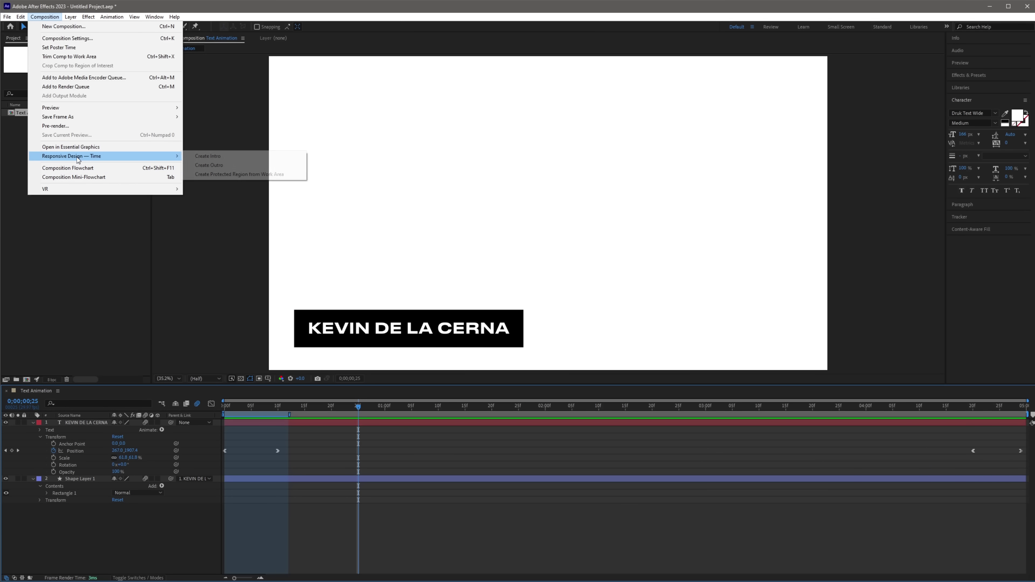
left_click(208, 165)
left_click_drag(905, 415, 961, 415)
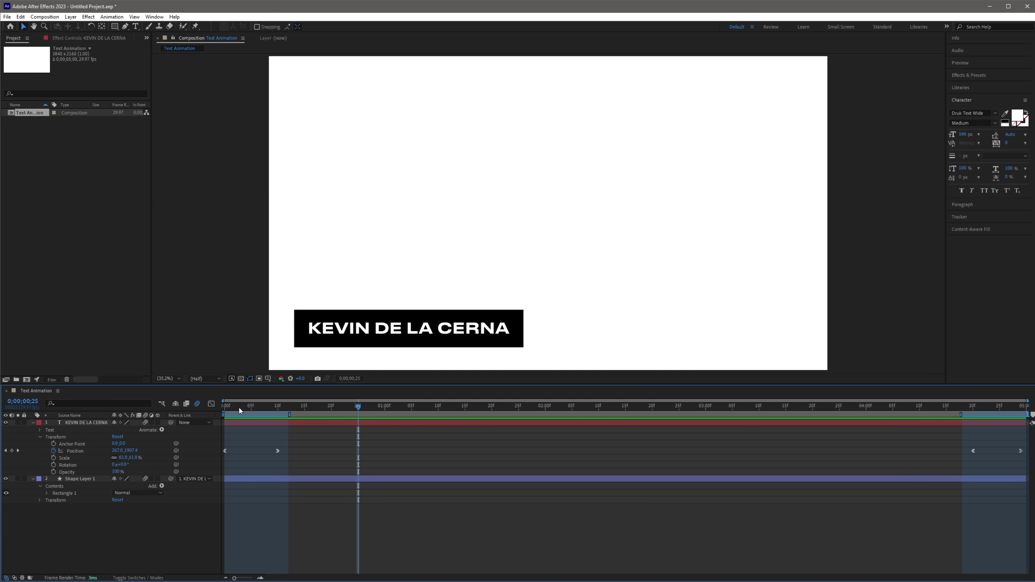
key("space")
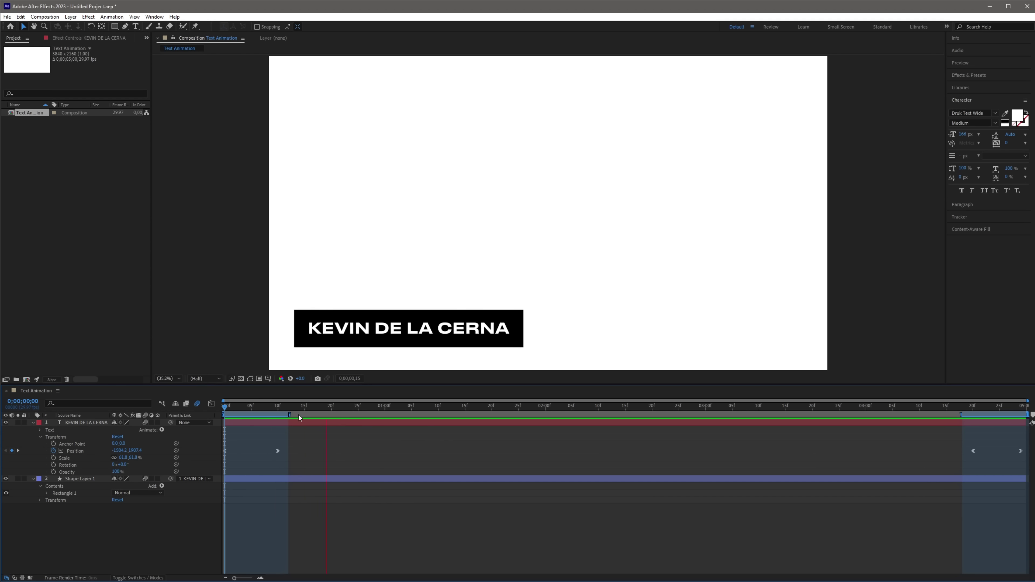
key("space")
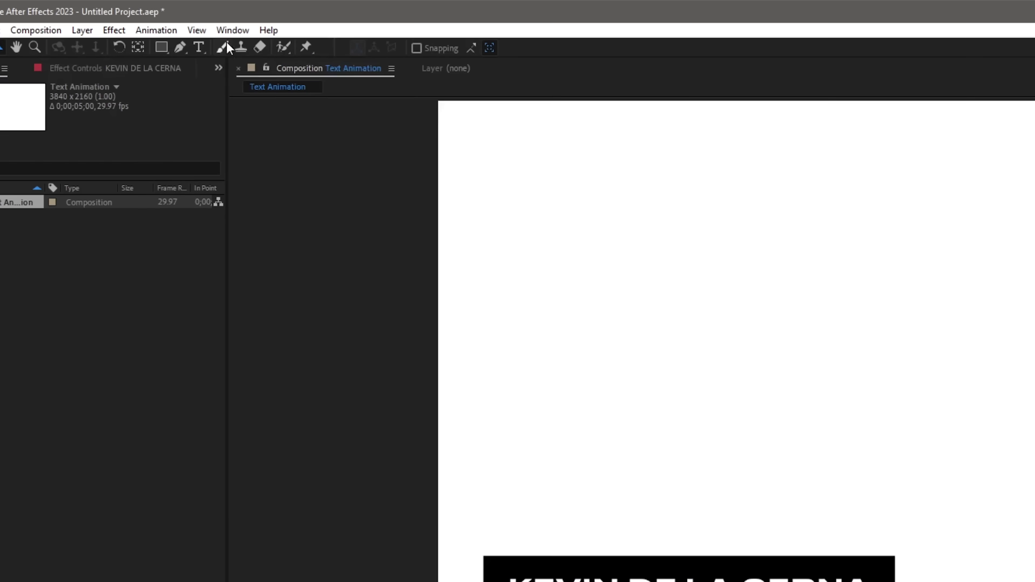
Open Essential Graphics, set Text Animation as primary, and name the template Text Animation Tutorial.
left_click(154, 17)
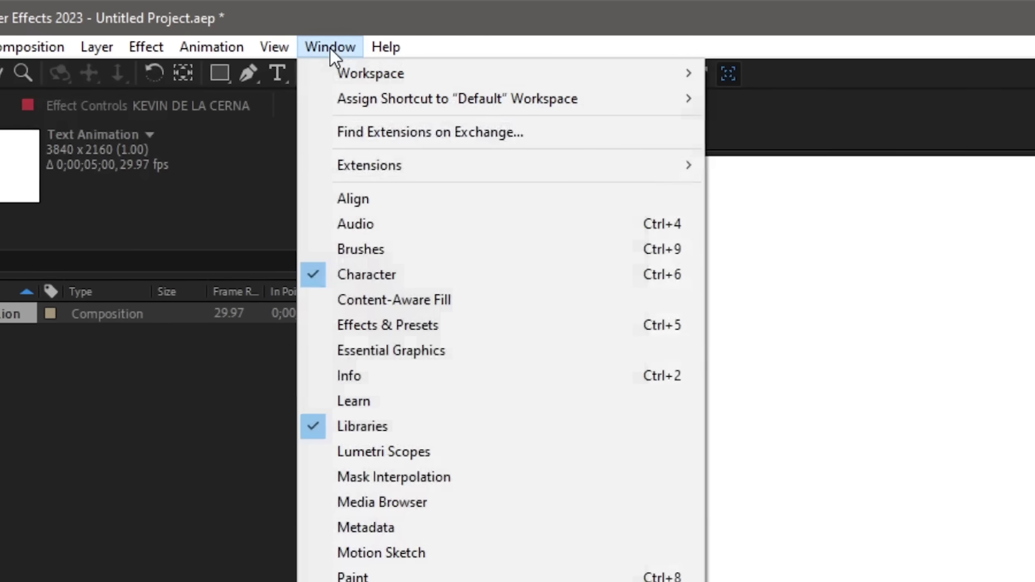
left_click(404, 361)
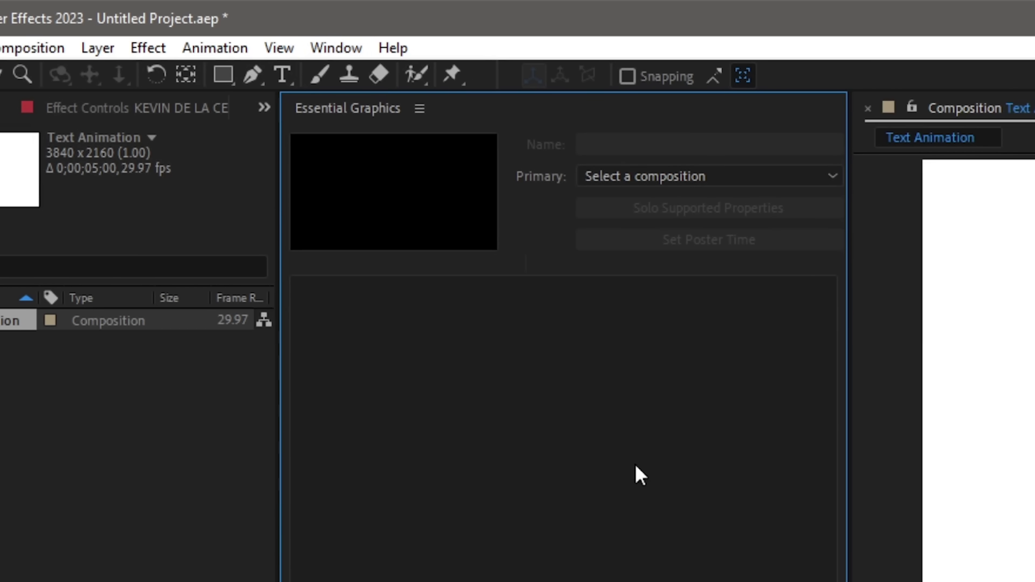
left_click(647, 188)
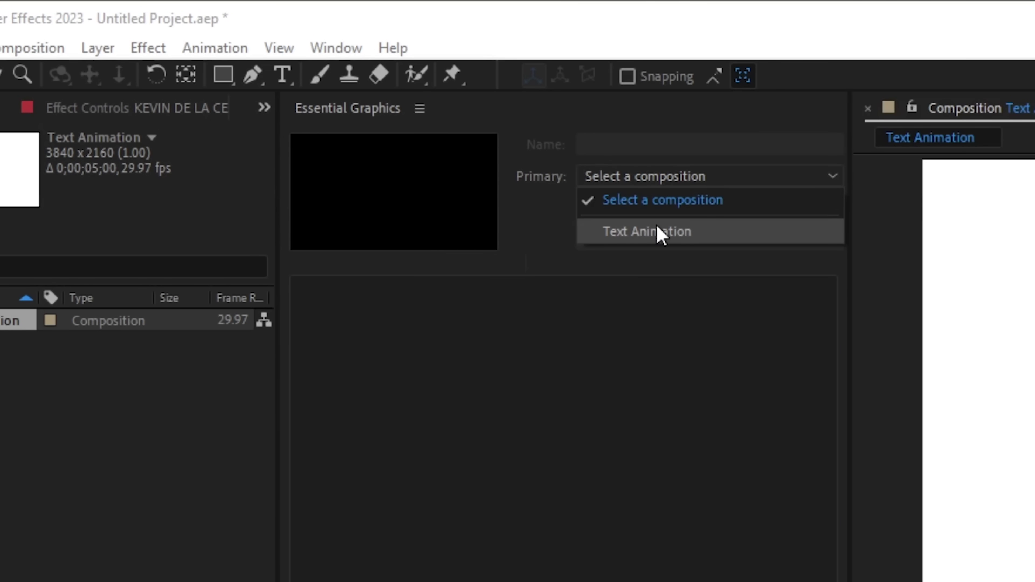
left_click(659, 232)
left_click(603, 145)
type("Text Animation Tutorial")
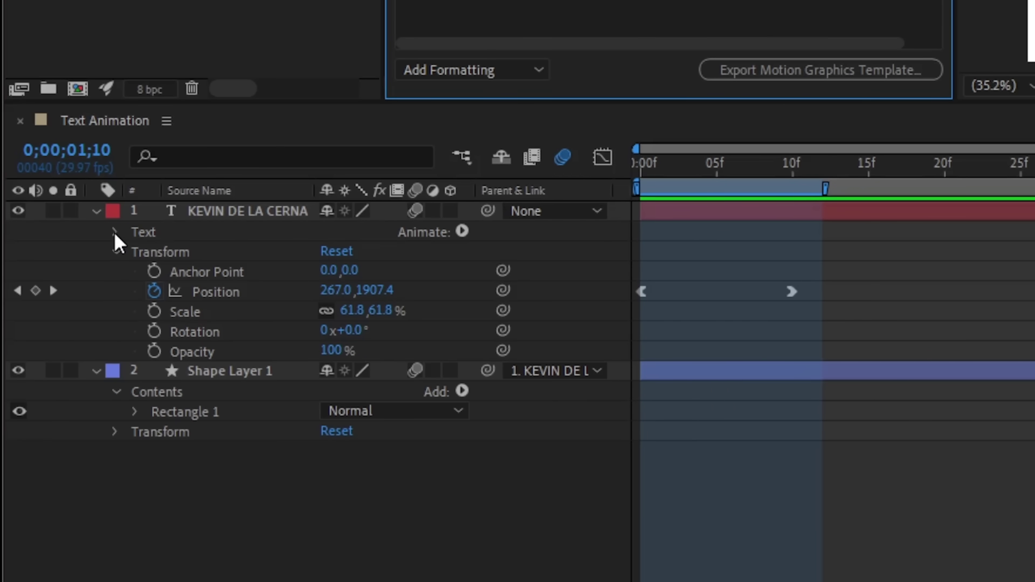
left_click(116, 233)
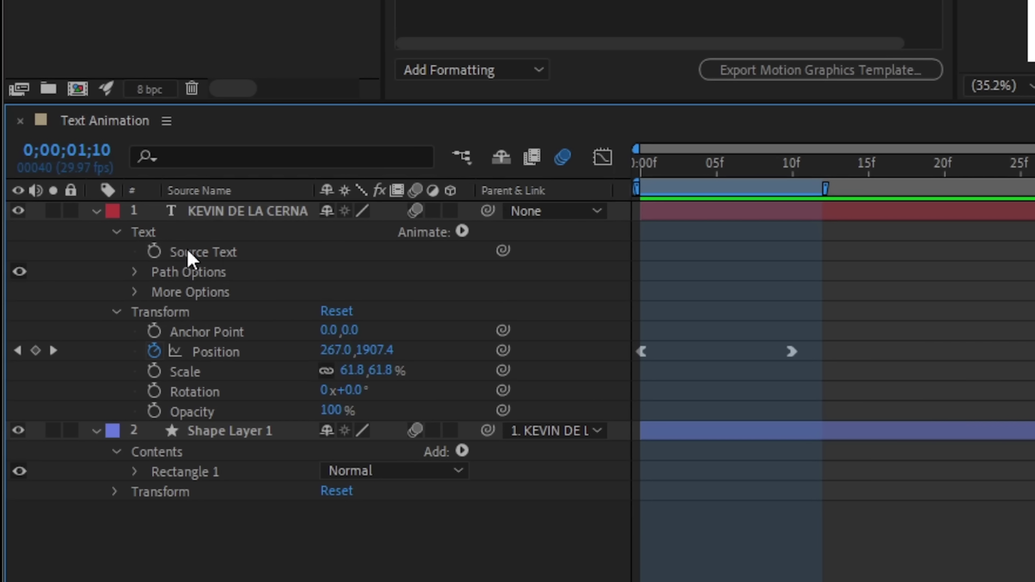
Add the name's Source Text to the template as 'Text', enabling custom font and faux styles.
left_click_drag(202, 254, 312, 337)
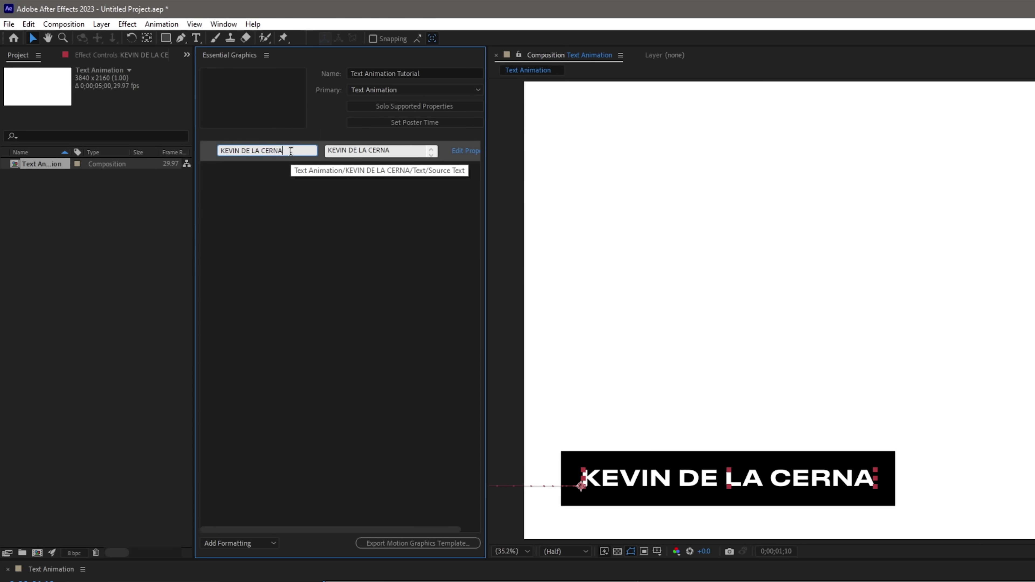
key("BackSpace")
type("Text")
left_click(506, 153)
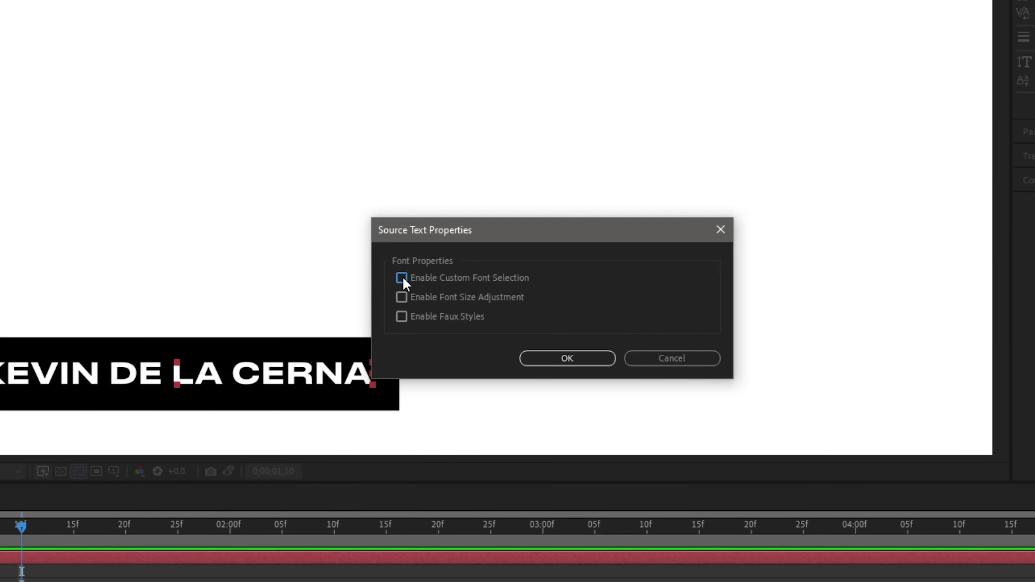
left_click(402, 278)
left_click(363, 308)
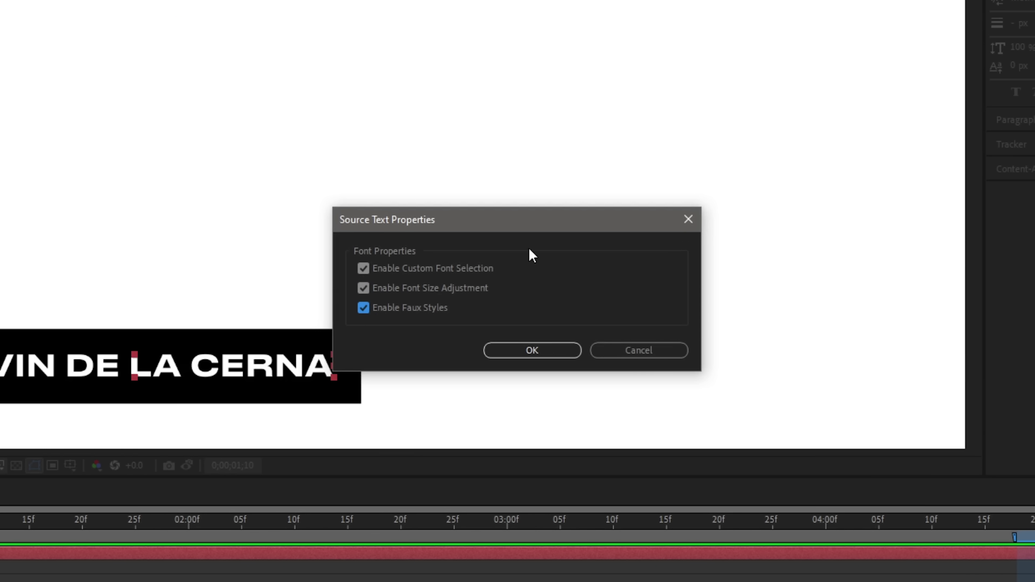
left_click(532, 350)
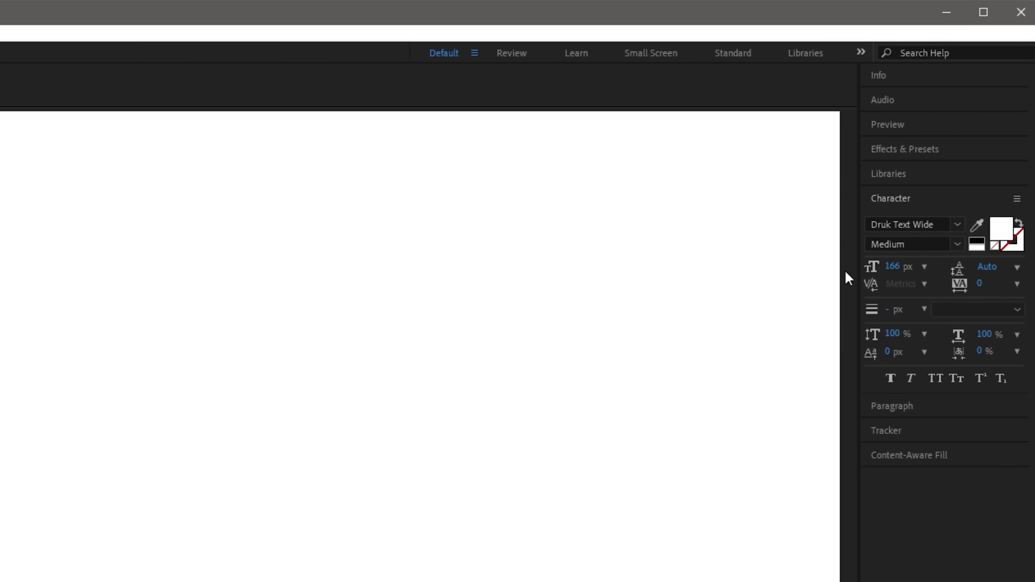
Find the Fill effect and give the name text layer a white Fill.
left_click(897, 149)
double_click(920, 168)
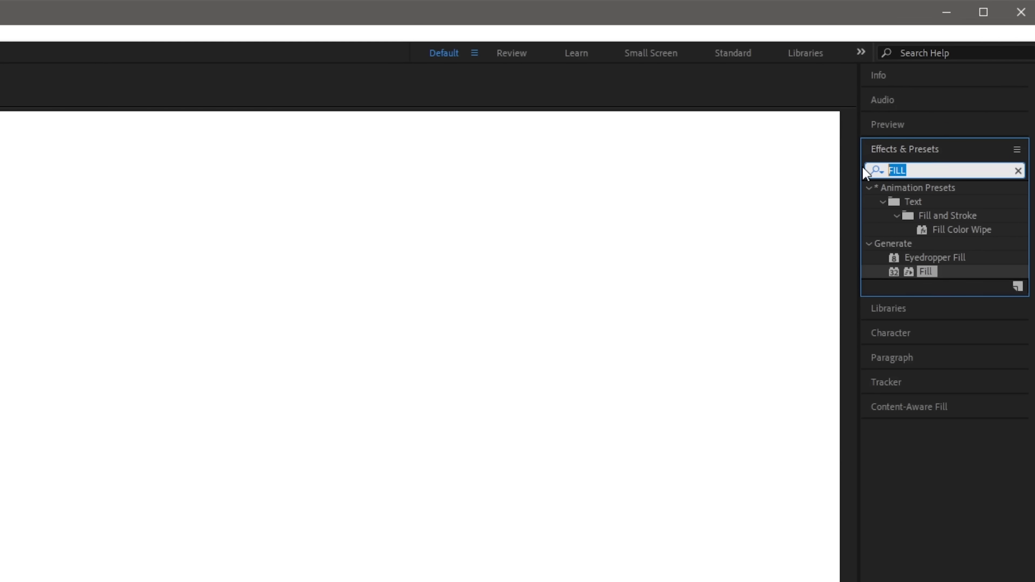
type("fill")
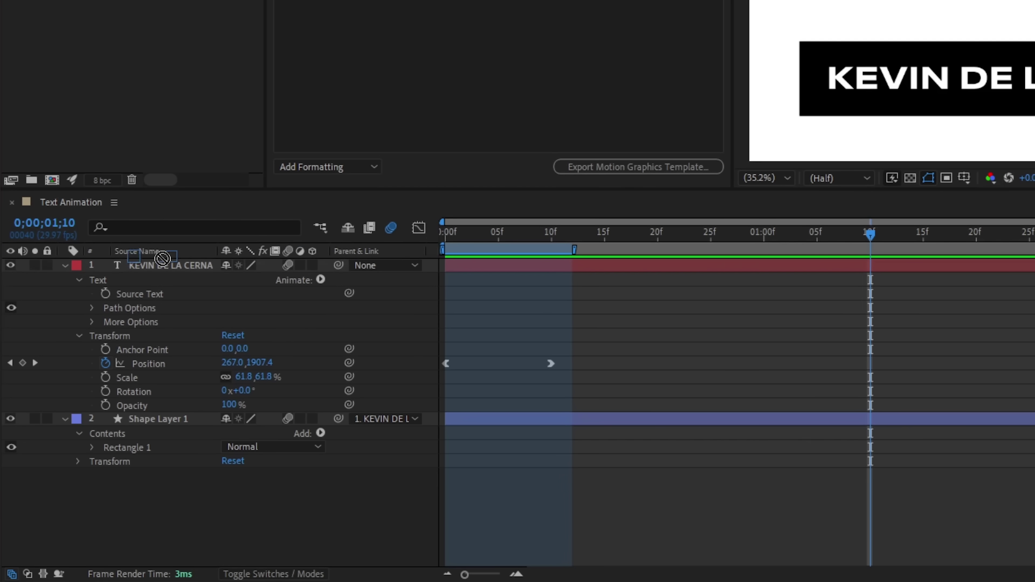
left_click(162, 264)
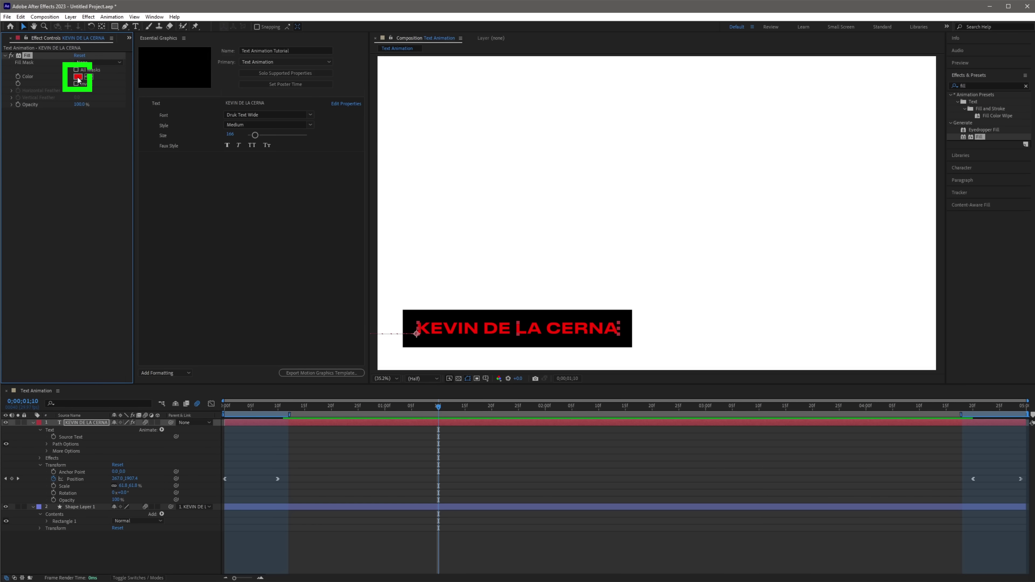
left_click(77, 76)
left_click_drag(465, 315, 337, 237)
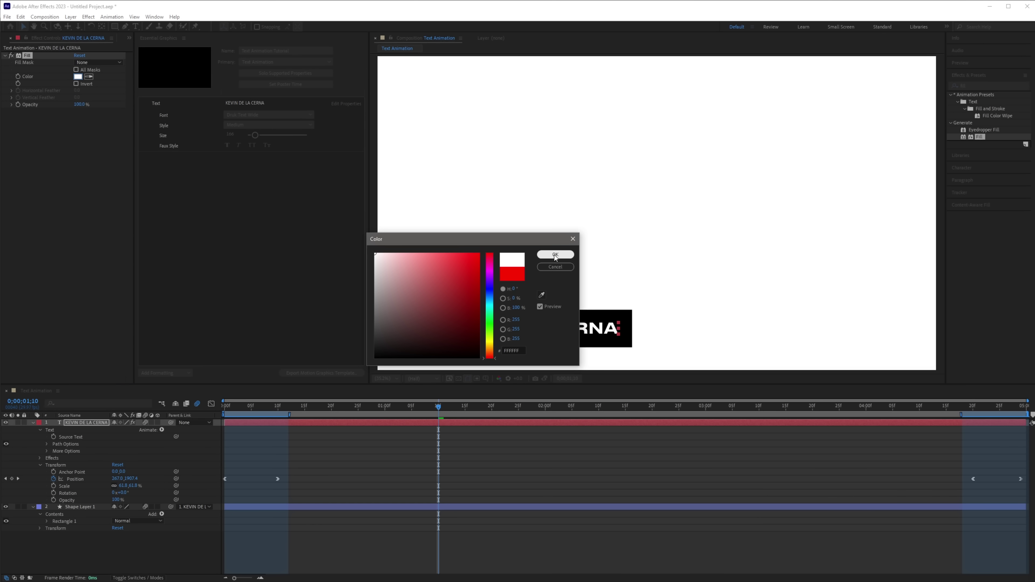
left_click(555, 255)
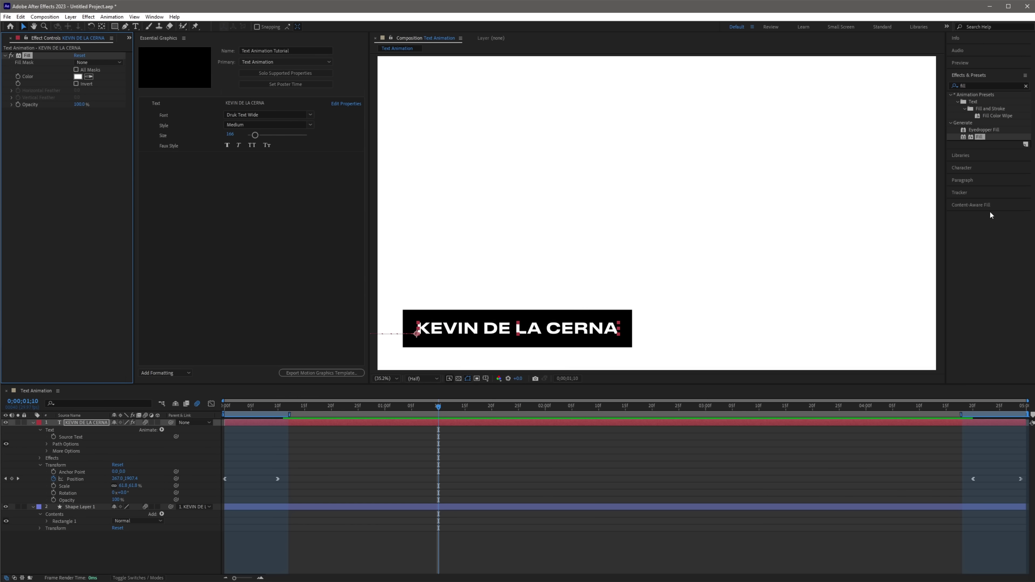
Apply a Fill effect to the background rectangle on Shape Layer 1 and set it to black.
left_click_drag(980, 137, 77, 507)
left_click(78, 76)
left_click(376, 361)
left_click(554, 255)
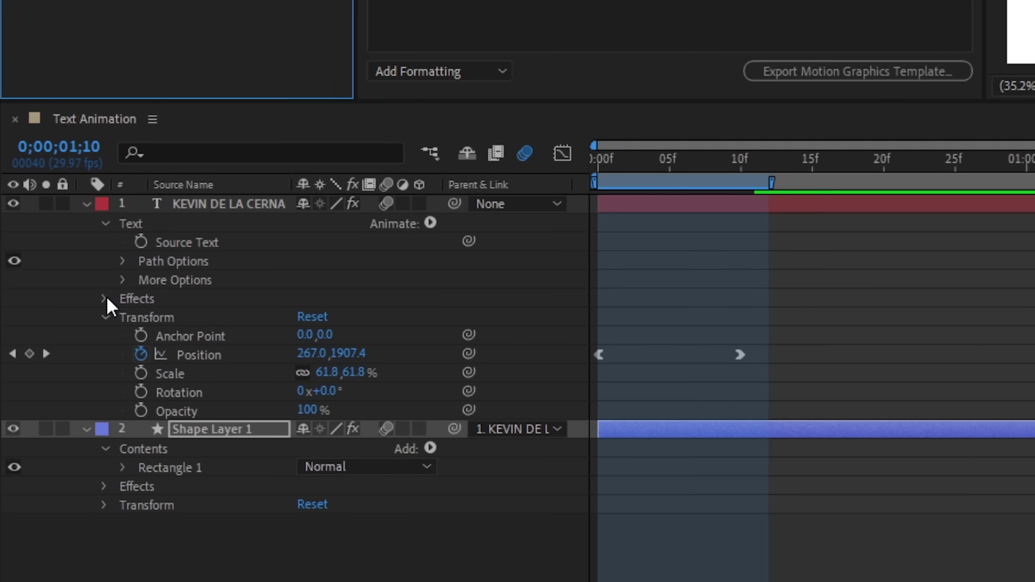
Add the text layer's Fill Color to the Essential Graphics template.
left_click(40, 458)
left_click(126, 311)
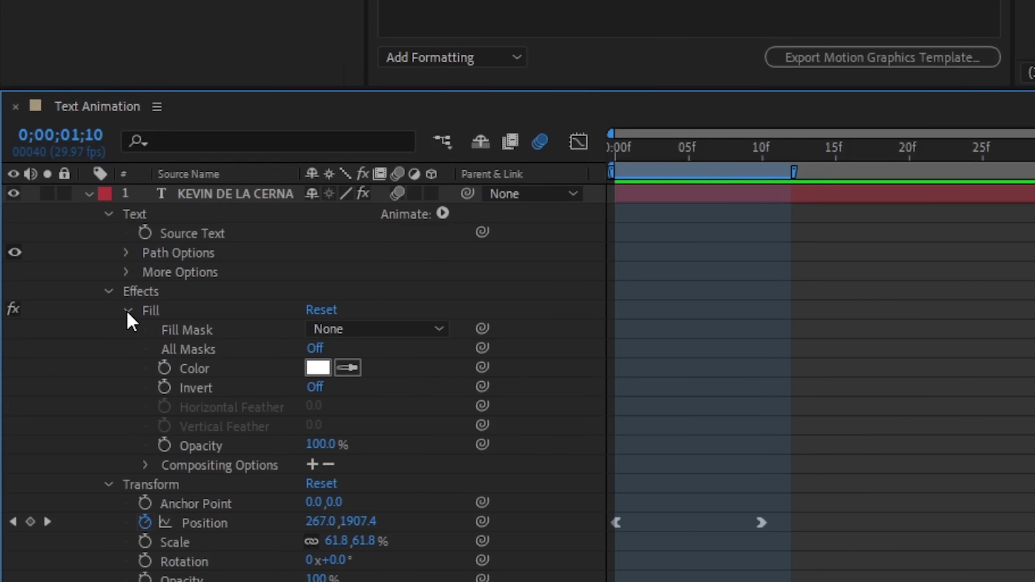
left_click_drag(193, 375, 308, 304)
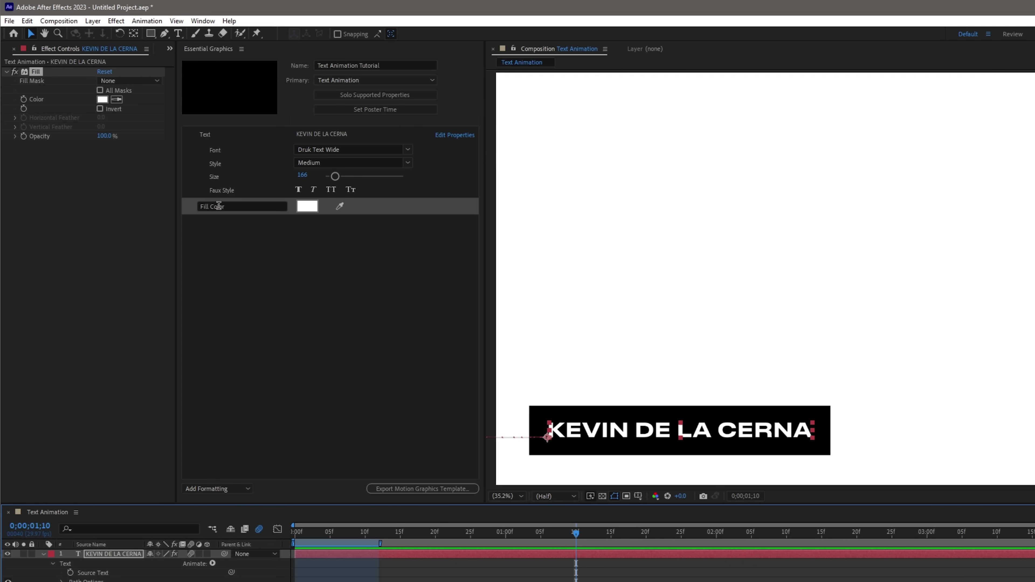
Rename the new Essential Graphics colour property to 'Text Color'.
left_click(224, 206)
type("Text Color")
key("Return")
Add Shape Layer 1's Fill Color to Essential Graphics, named 'Box Color'.
scroll(122, 571, "down", 2)
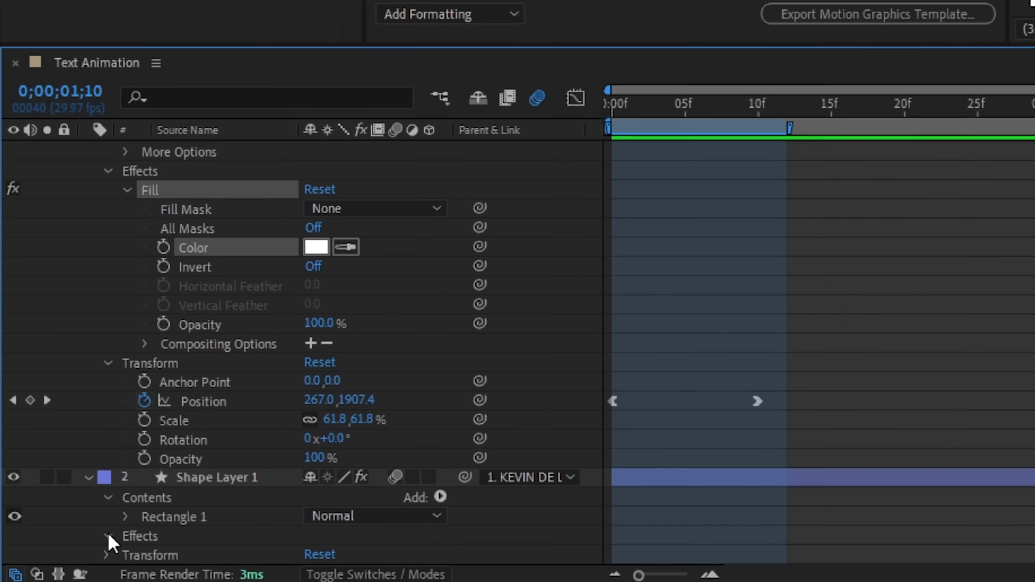
left_click(108, 536)
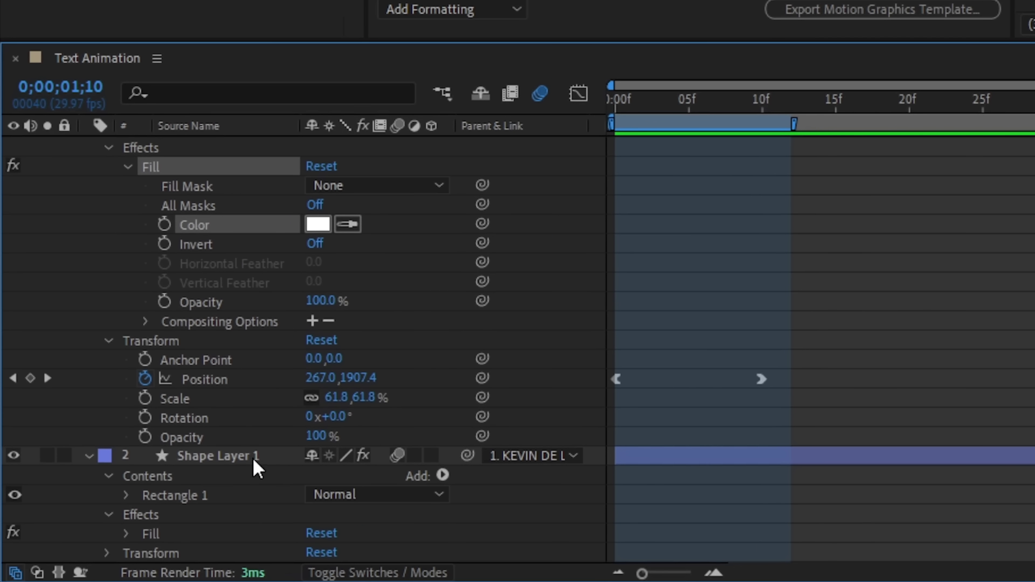
left_click(130, 534)
scroll(132, 543, "down", 4)
left_click_drag(216, 457, 308, 322)
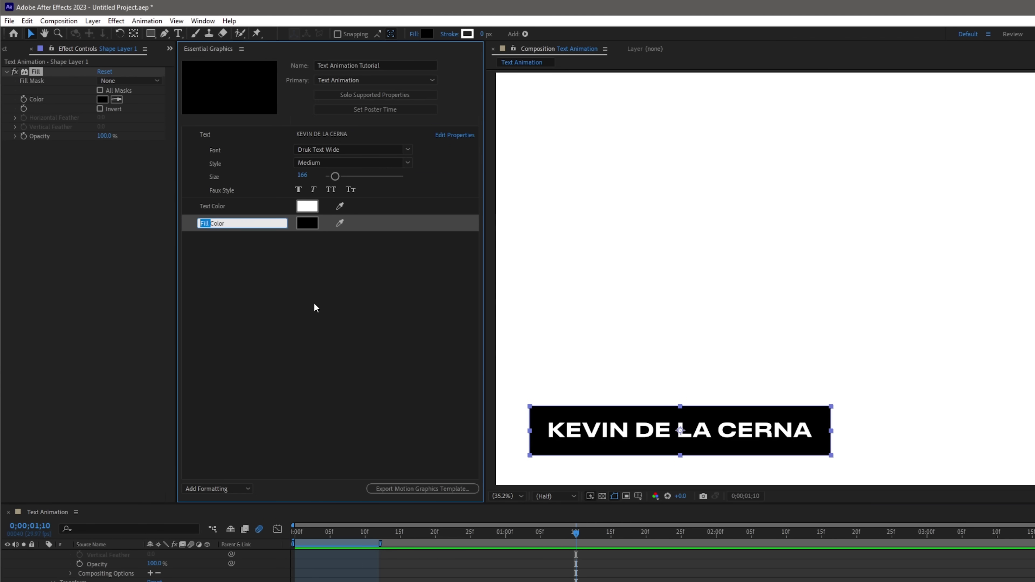
type("Box Color")
key("Return")
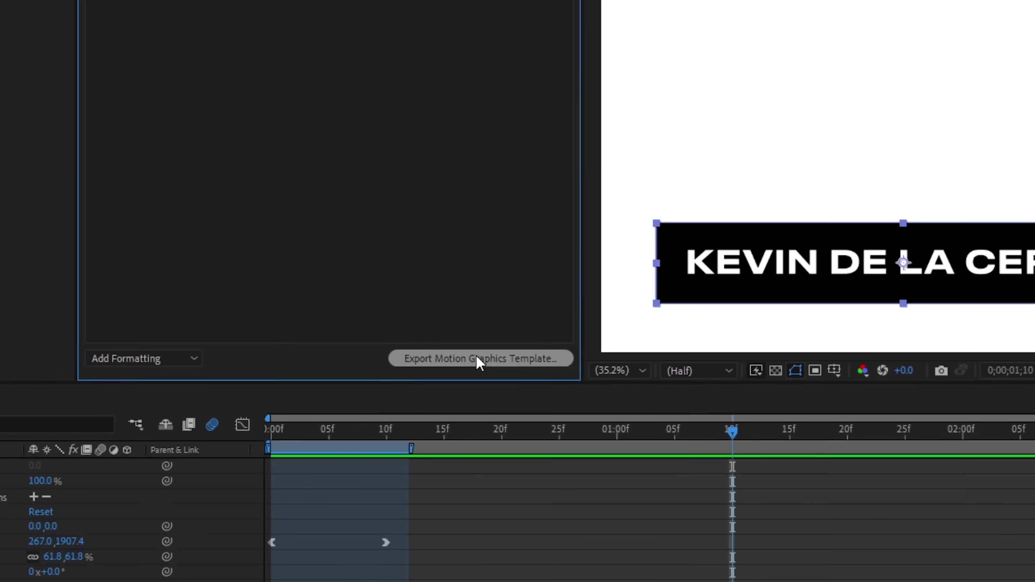
Save the project and export the Motion Graphics Template to the Local Templates Folder.
left_click(507, 297)
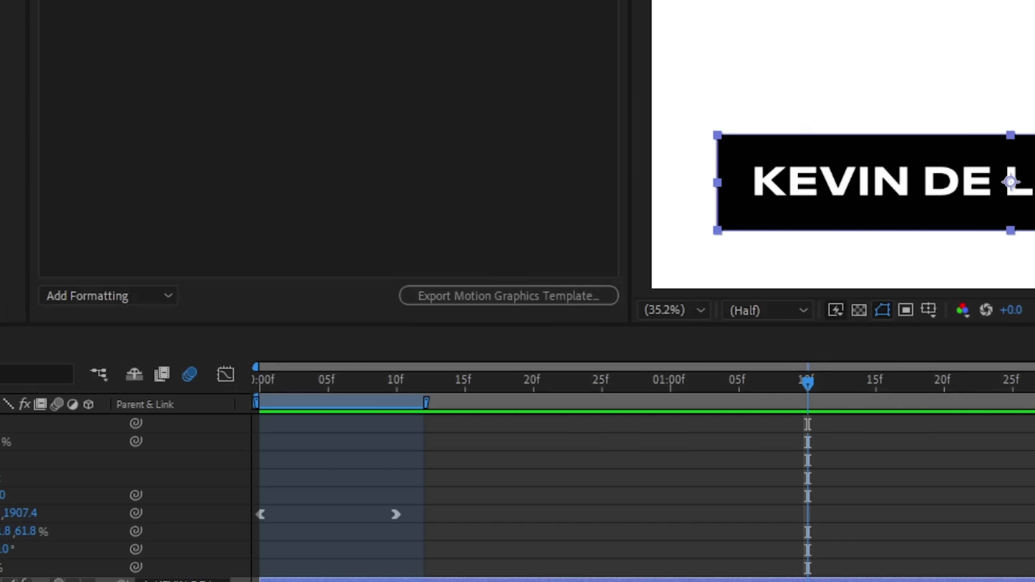
key("Return")
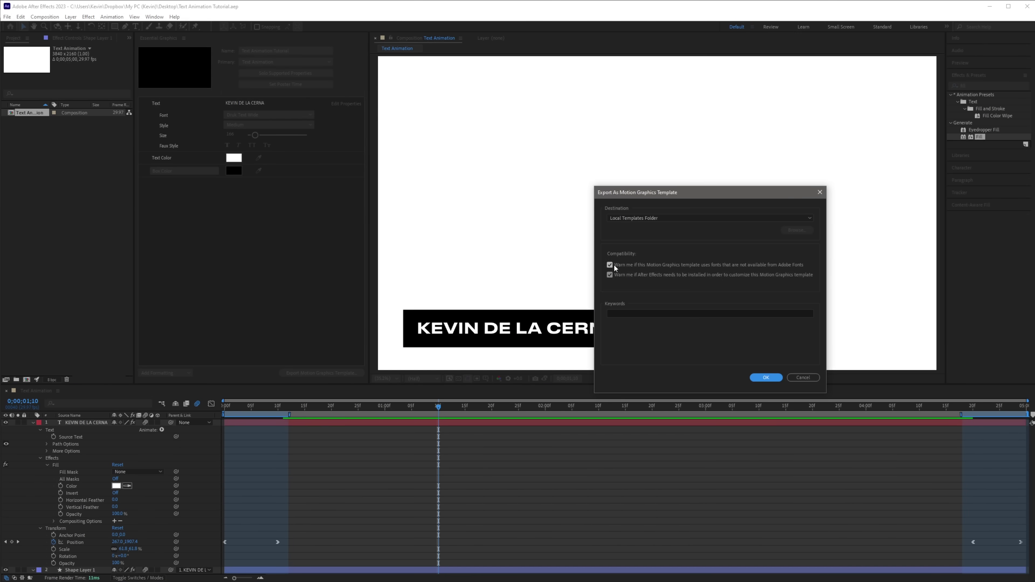
left_click(667, 220)
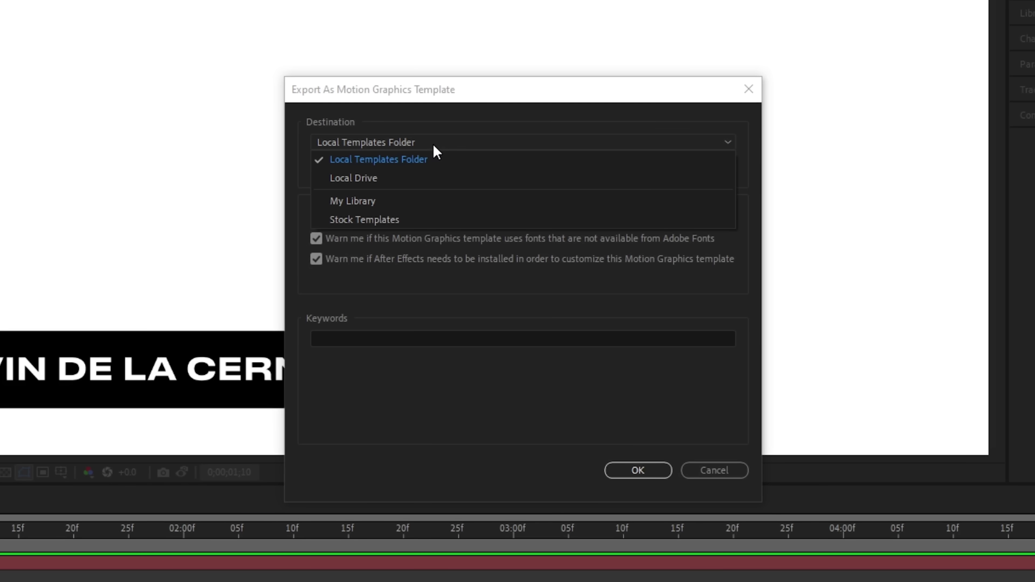
left_click(645, 227)
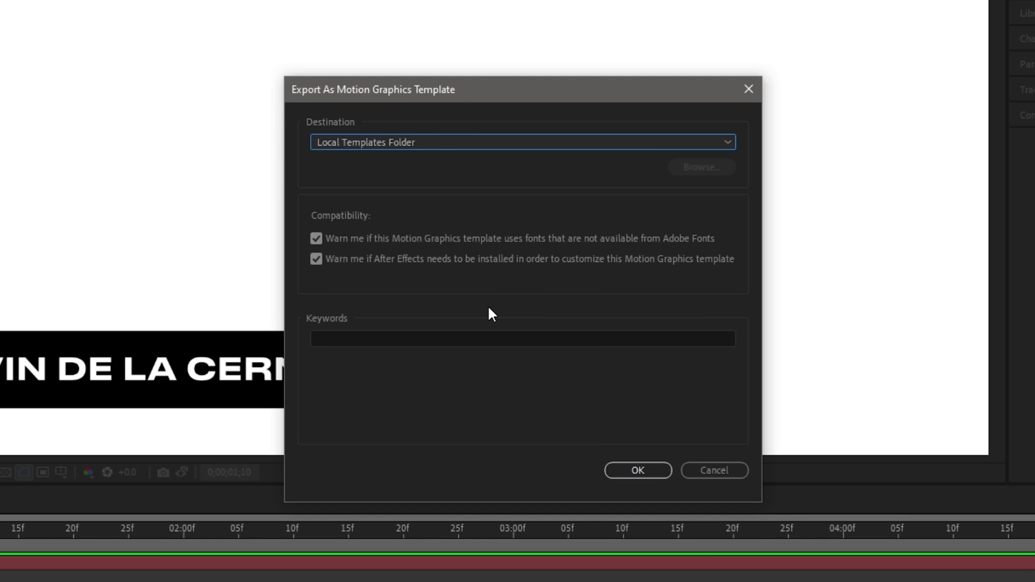
left_click(637, 470)
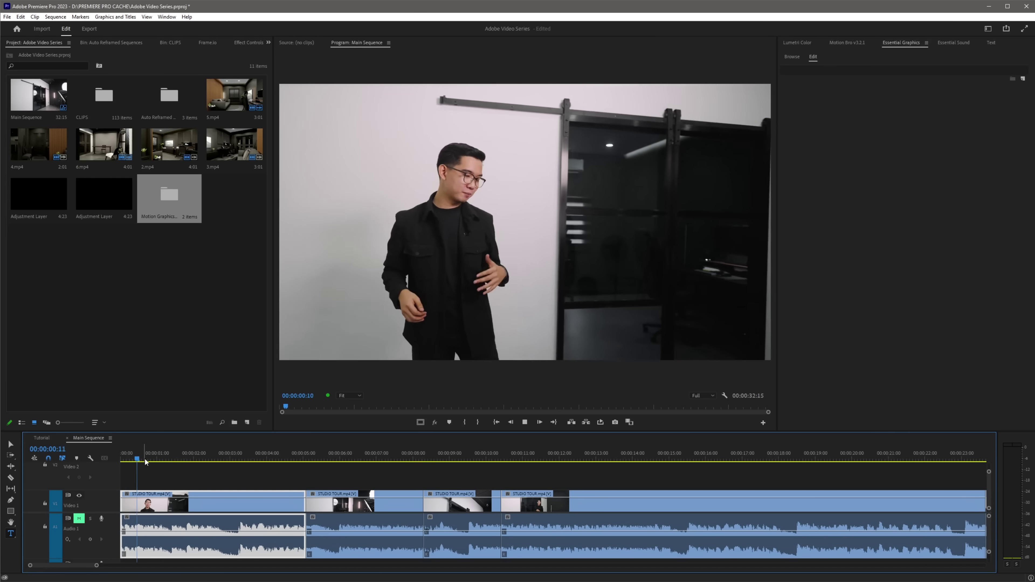
Open the Essential Graphics panel from the Window menu and browse My Templates.
left_click_drag(145, 458, 156, 457)
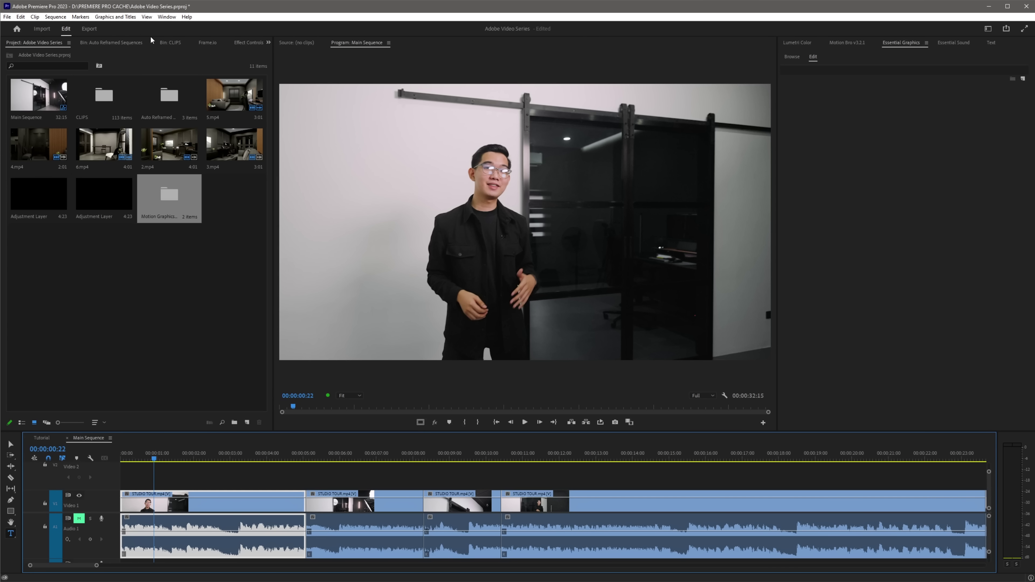
left_click(166, 17)
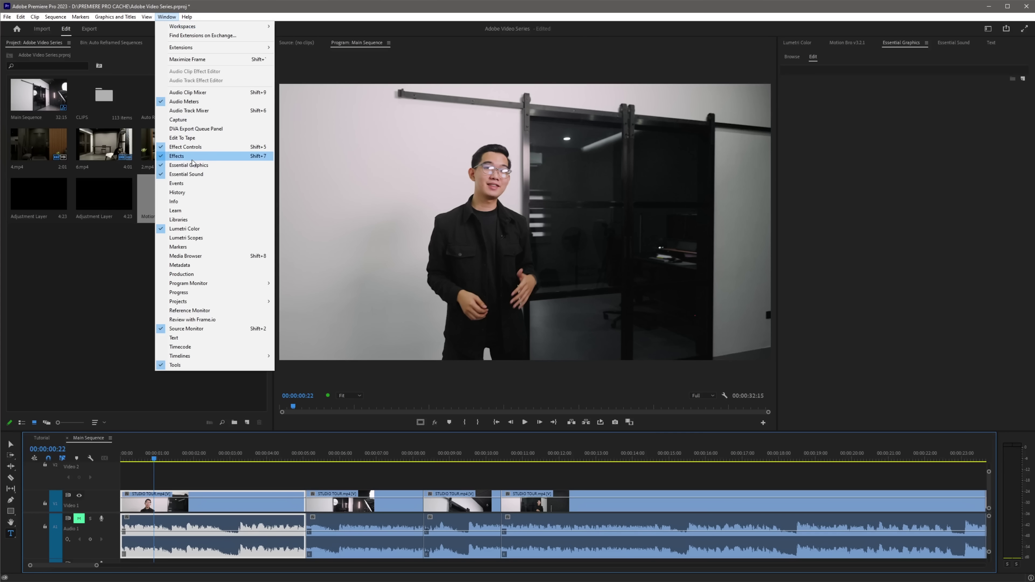
left_click(190, 166)
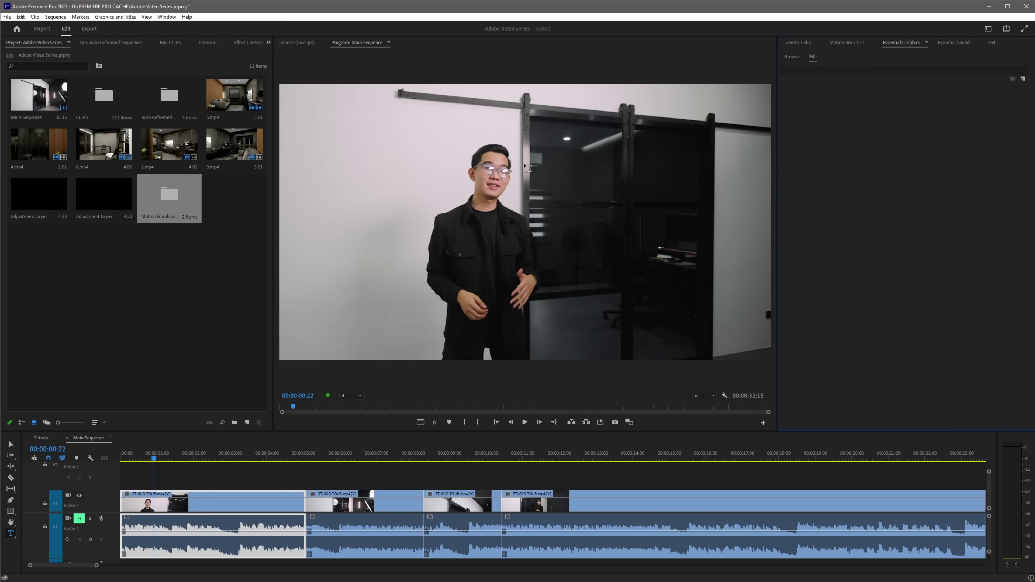
left_click(792, 57)
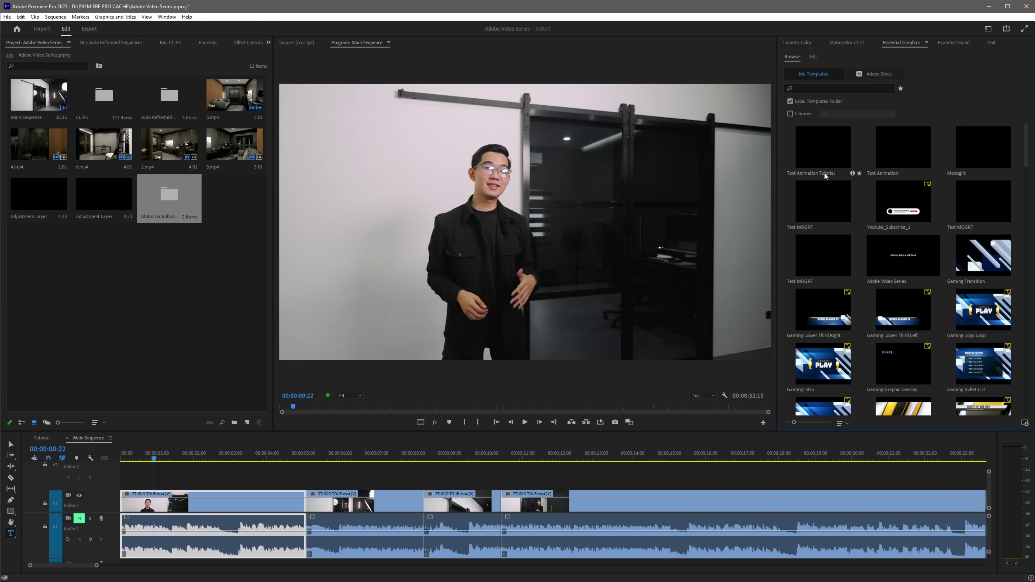
Place the Text Animation Tutorial template on Video 2 and play from the start.
left_click_drag(821, 149, 118, 487)
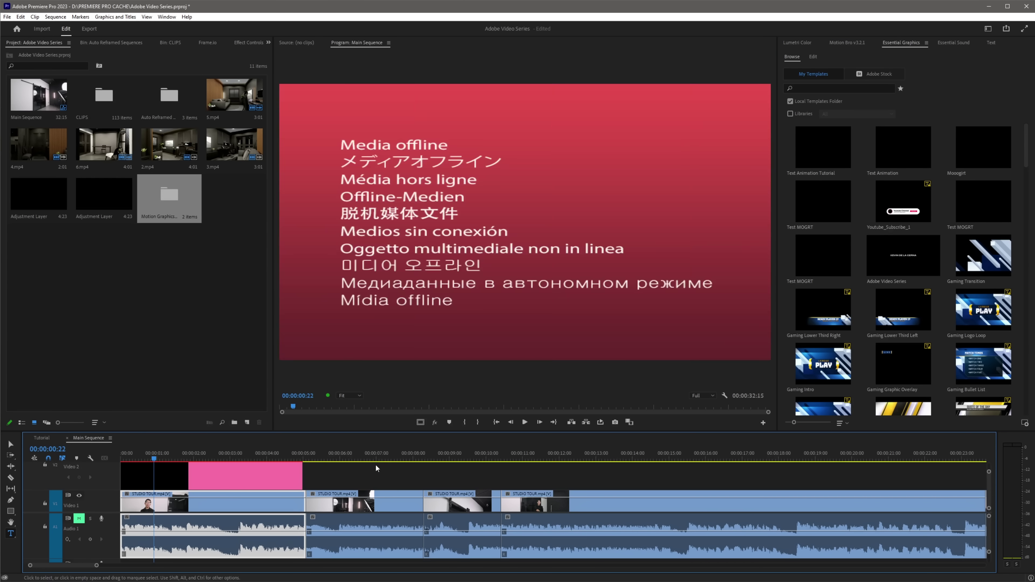
key("Home")
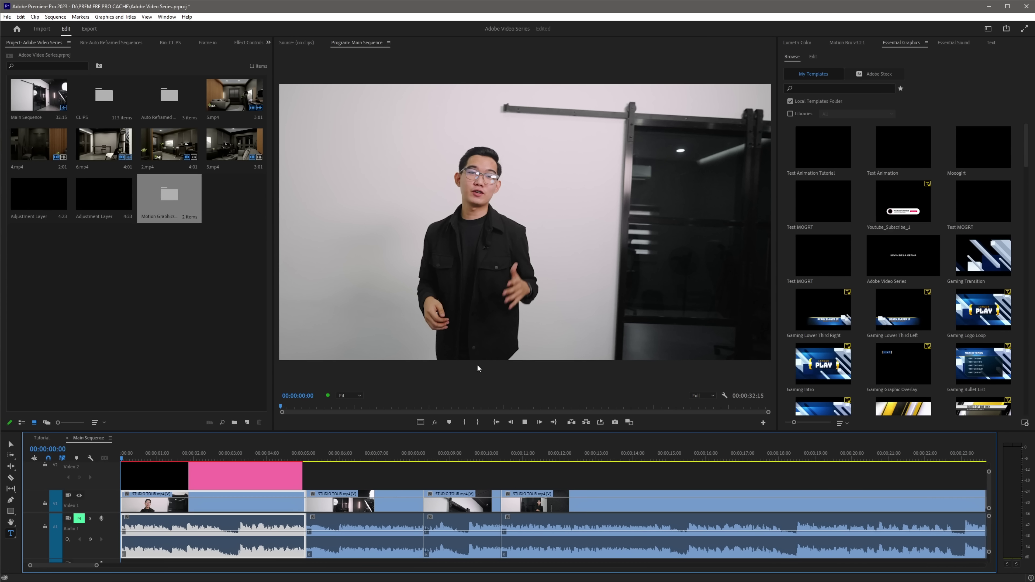
key("space")
key("space")
Trim the end of the title clip on V2 and replay the sequence.
left_click_drag(302, 477, 182, 477)
key("Home")
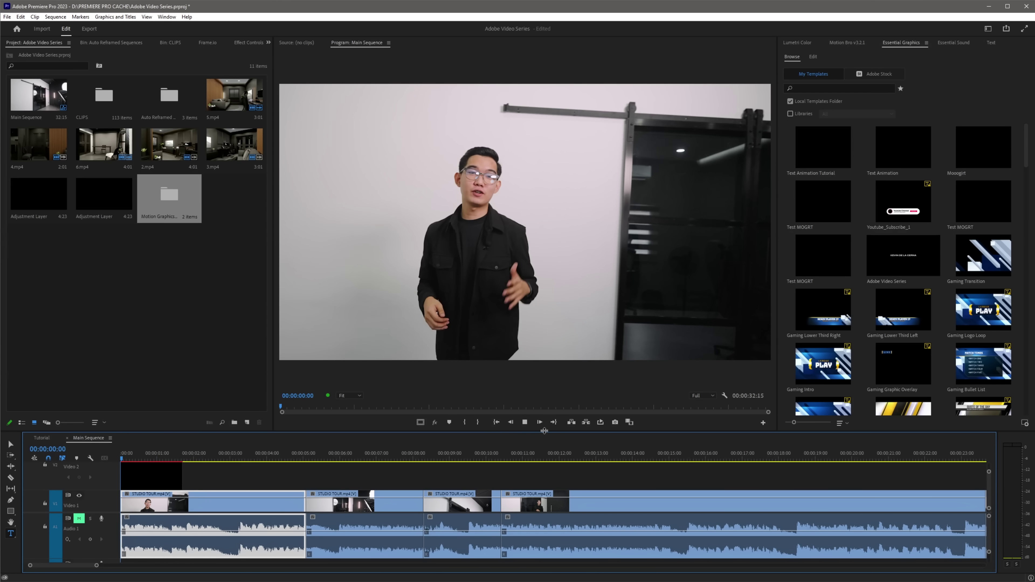
key("space")
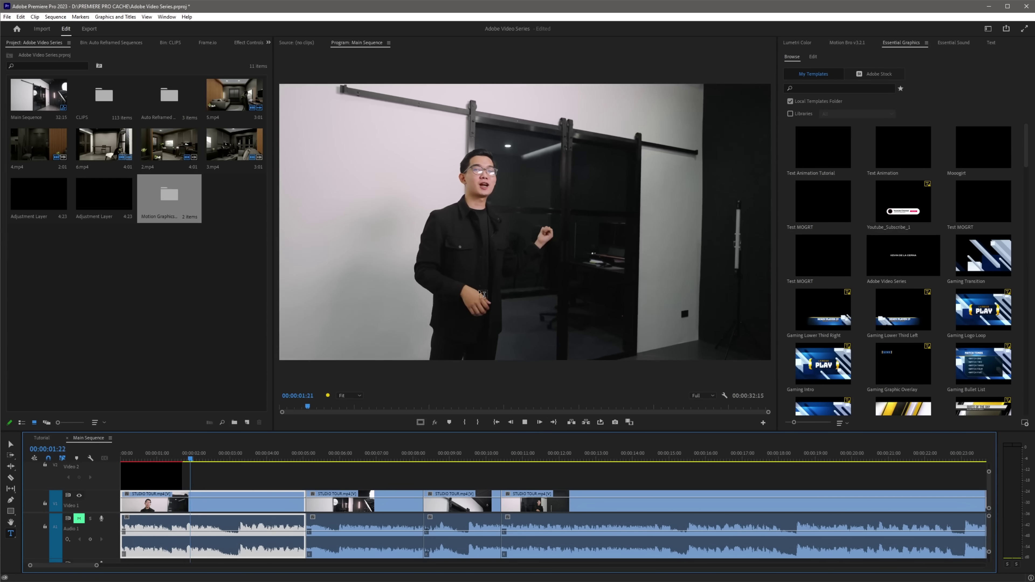
Change the V2 title's text to 'likE AND FOLLOW' and raise its size from 166 to 183.
left_click(149, 481)
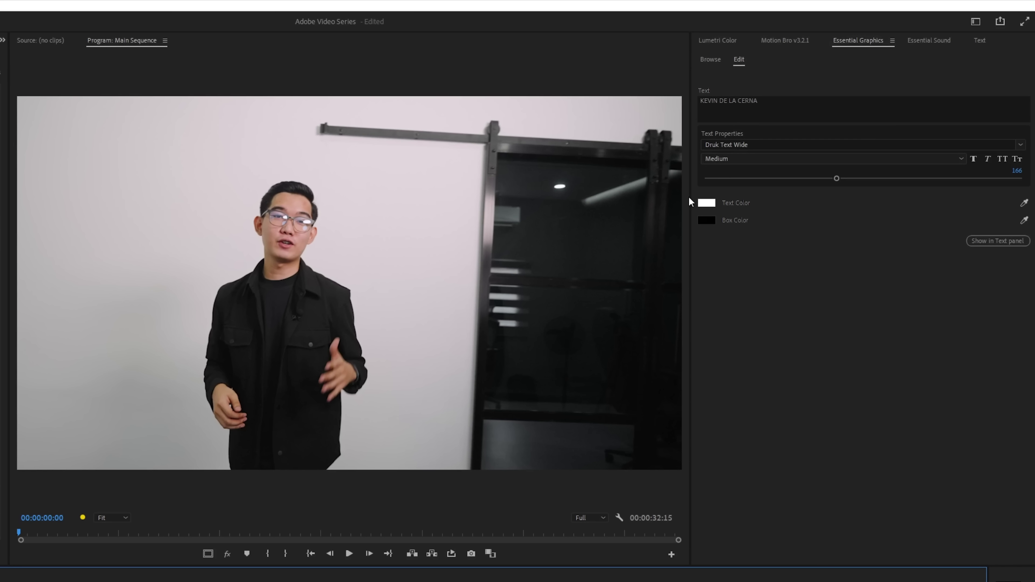
left_click(771, 103)
type("li")
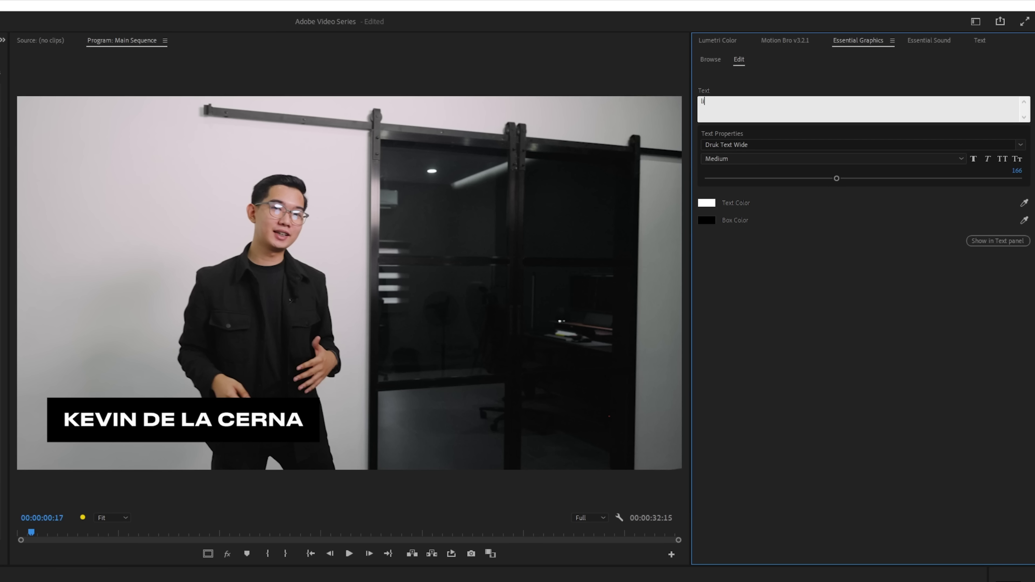
type("kE AND FOLLOW")
left_click(813, 96)
left_click_drag(838, 180, 850, 179)
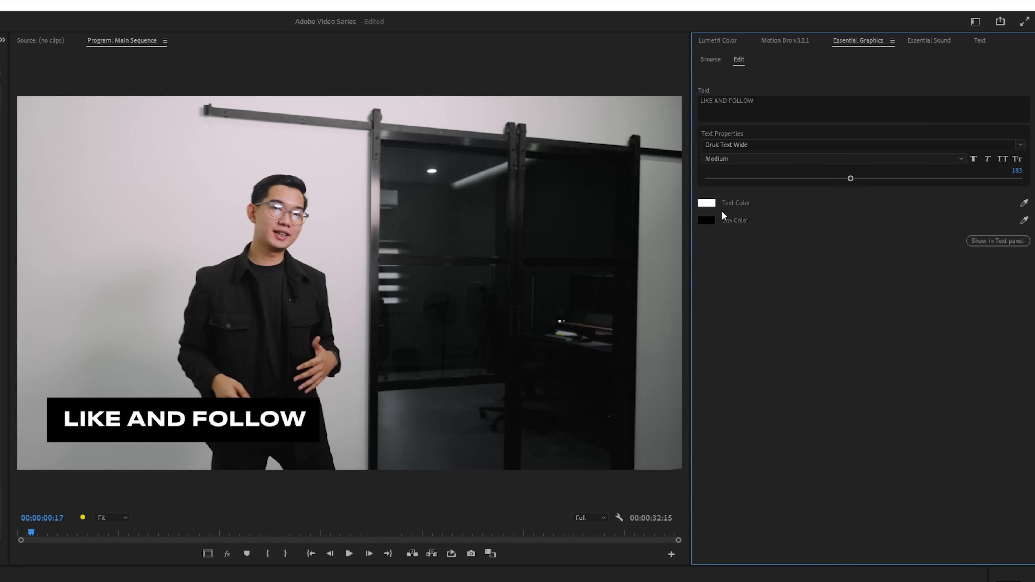
Set Box Color to white and Text Color to black, then return to the sequence start.
left_click(707, 220)
left_click_drag(498, 390, 395, 476)
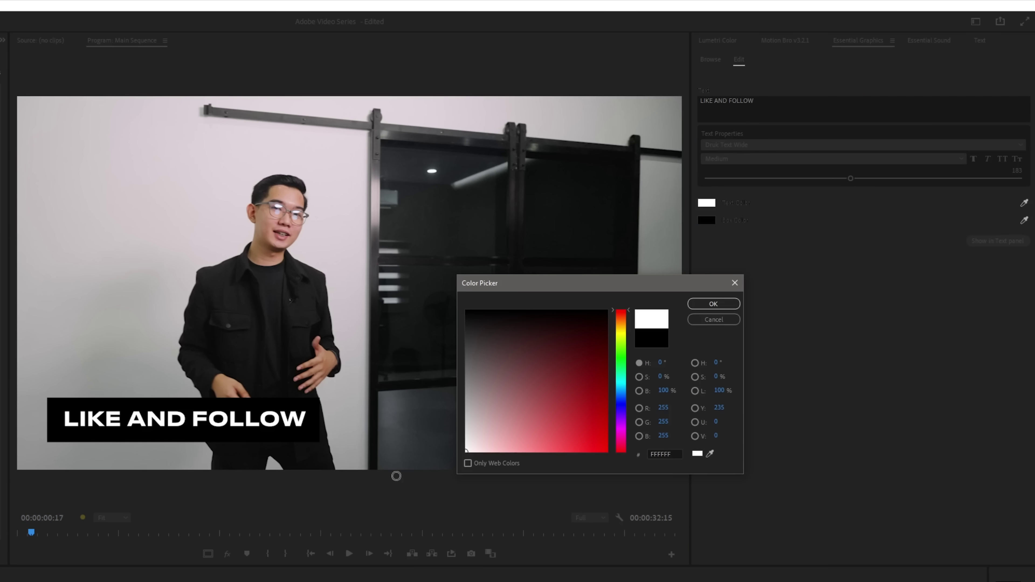
left_click(727, 303)
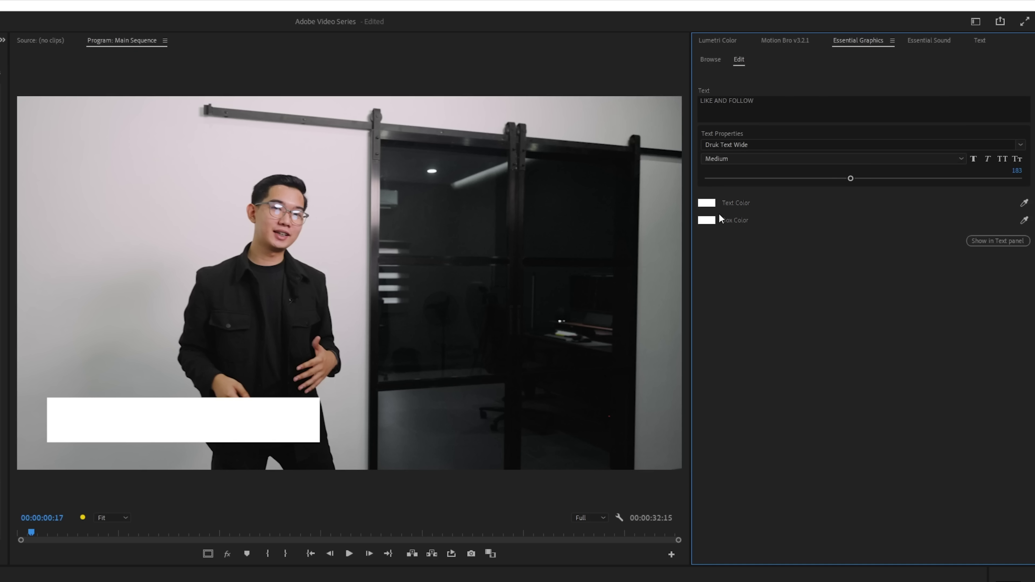
left_click(703, 206)
left_click_drag(481, 322, 455, 292)
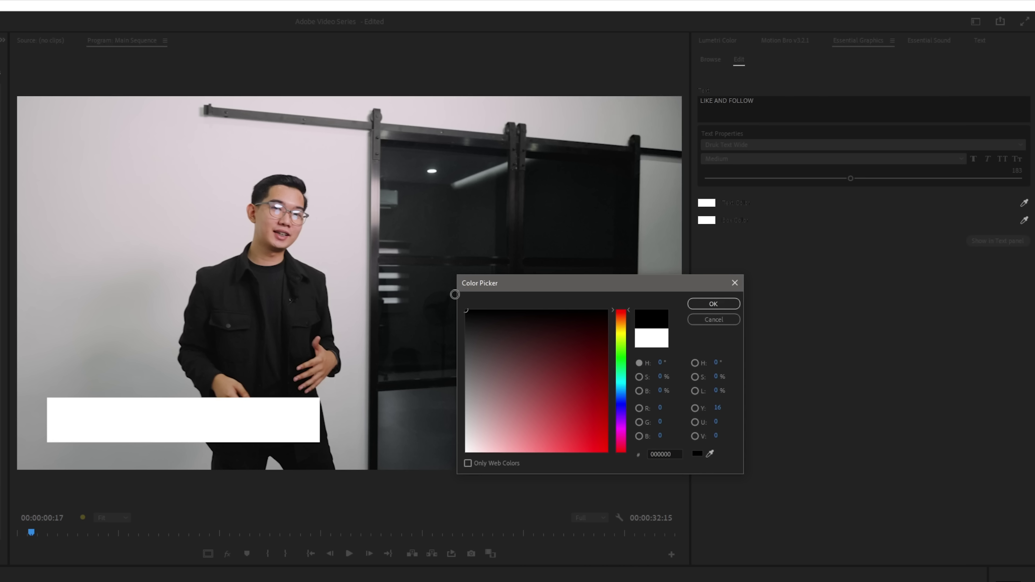
left_click(713, 304)
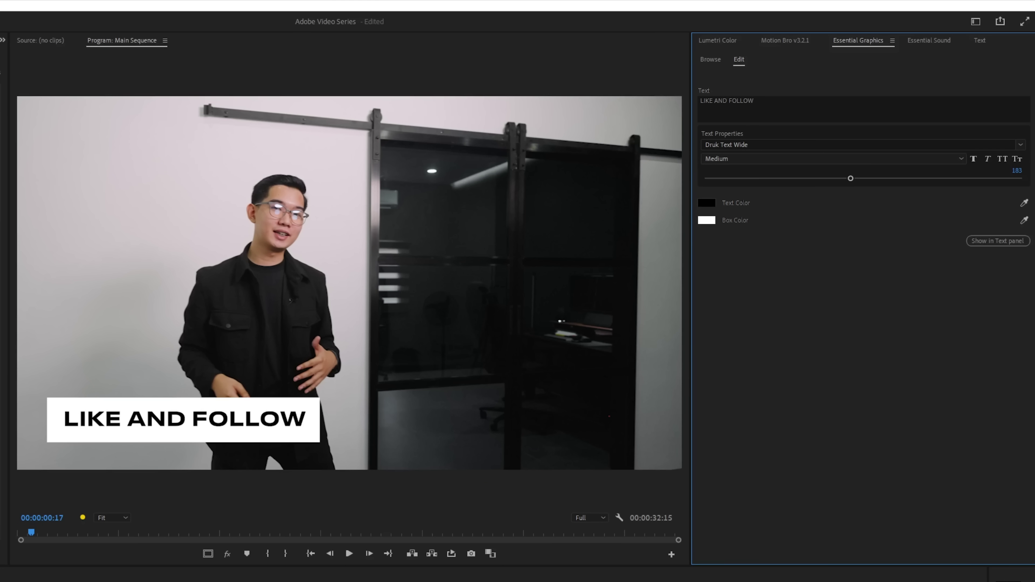
key("Home")
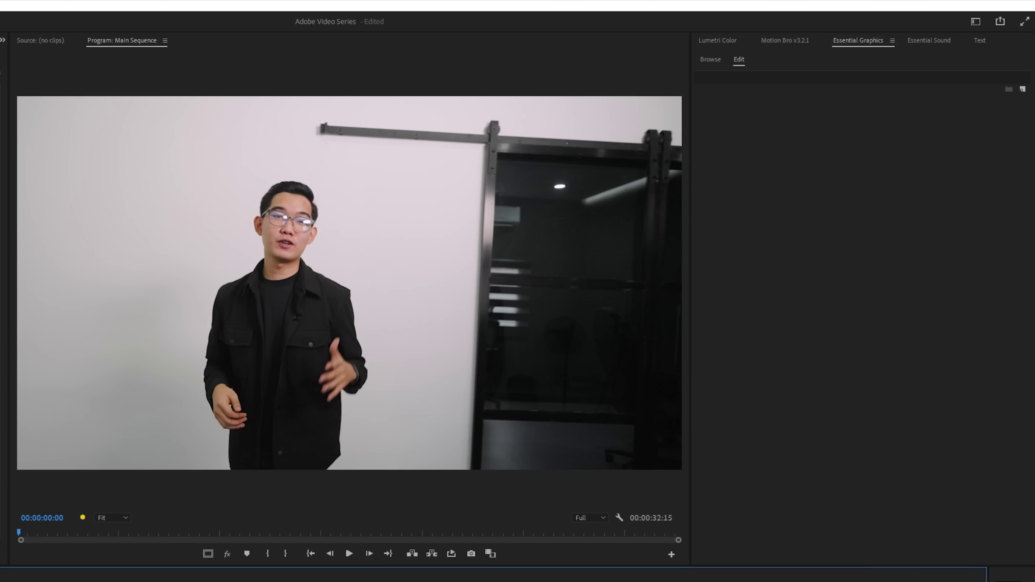
key("space")
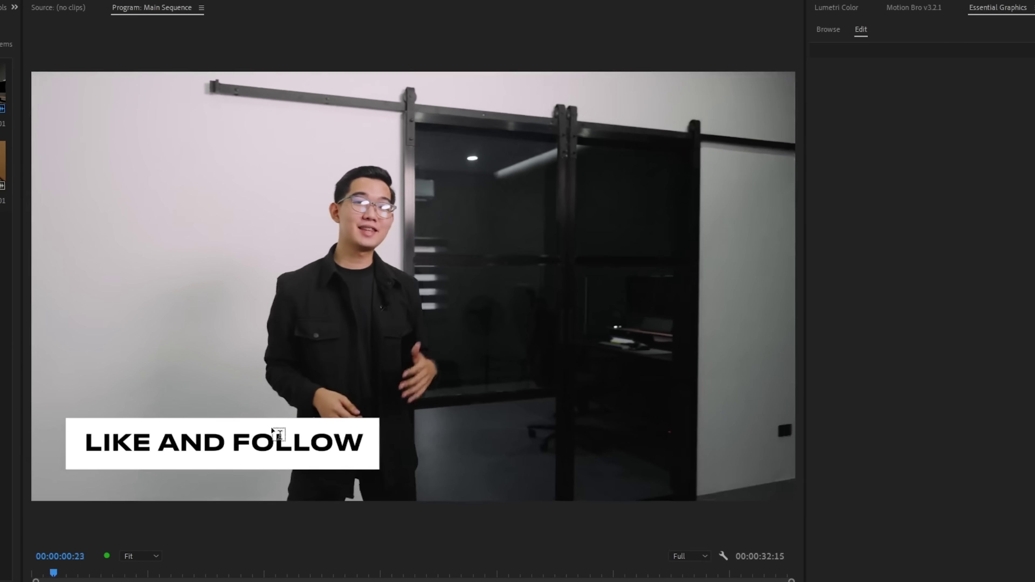